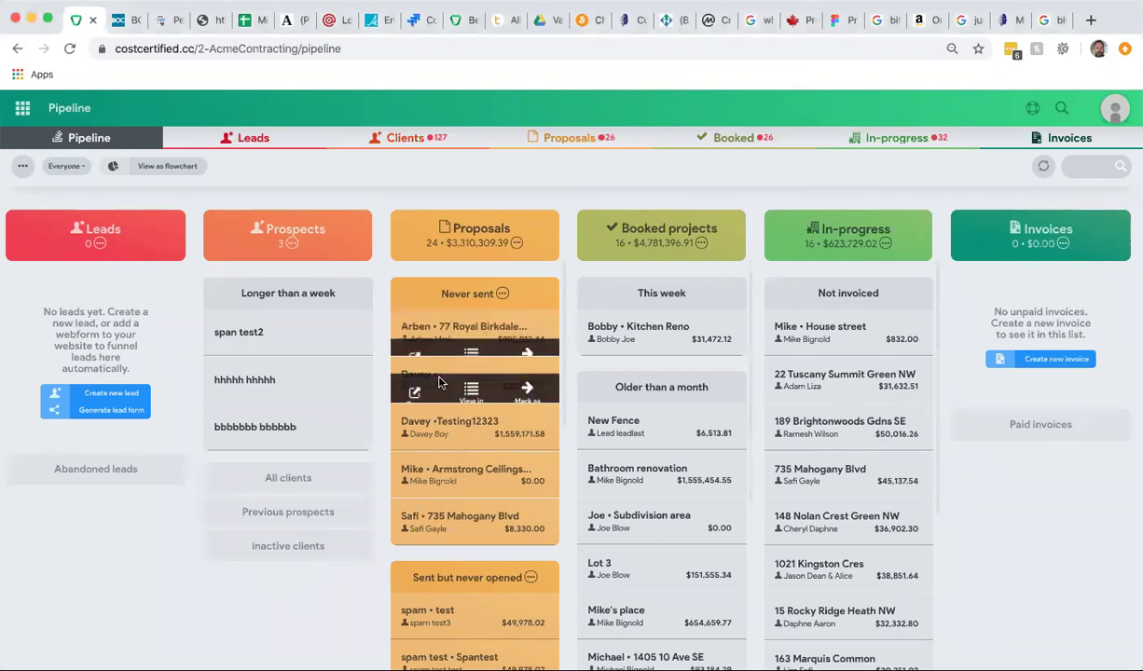
Open the second never-sent proposal in the pipeline and review its estimate's required dimensions, items and totals.
click(417, 388)
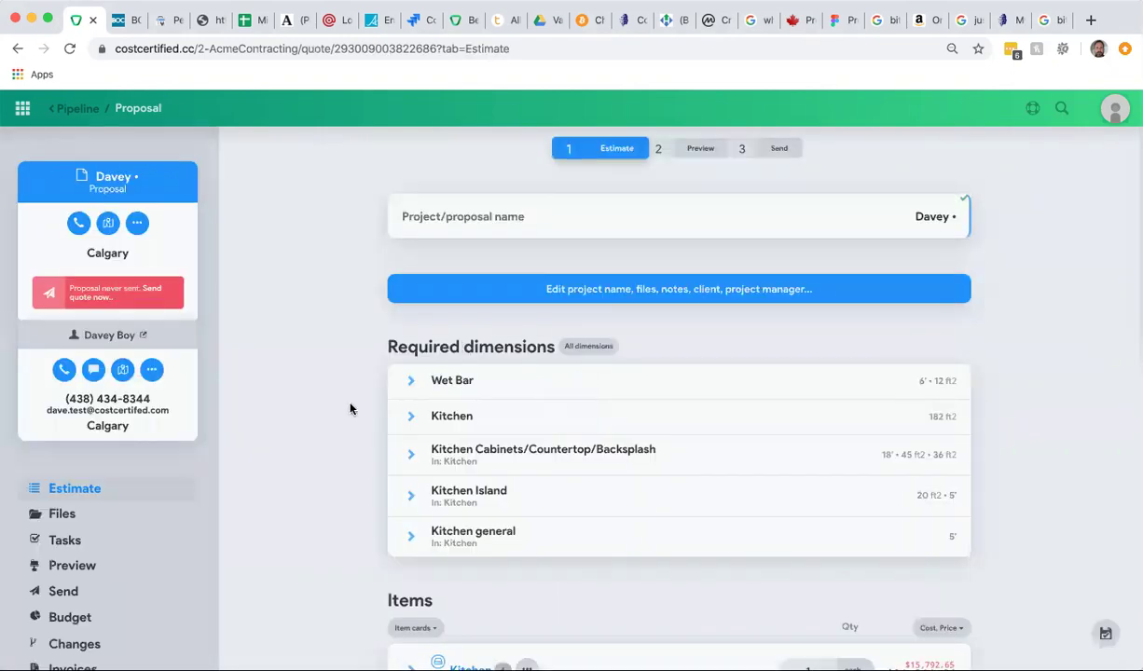
scroll(353, 398, down, 3)
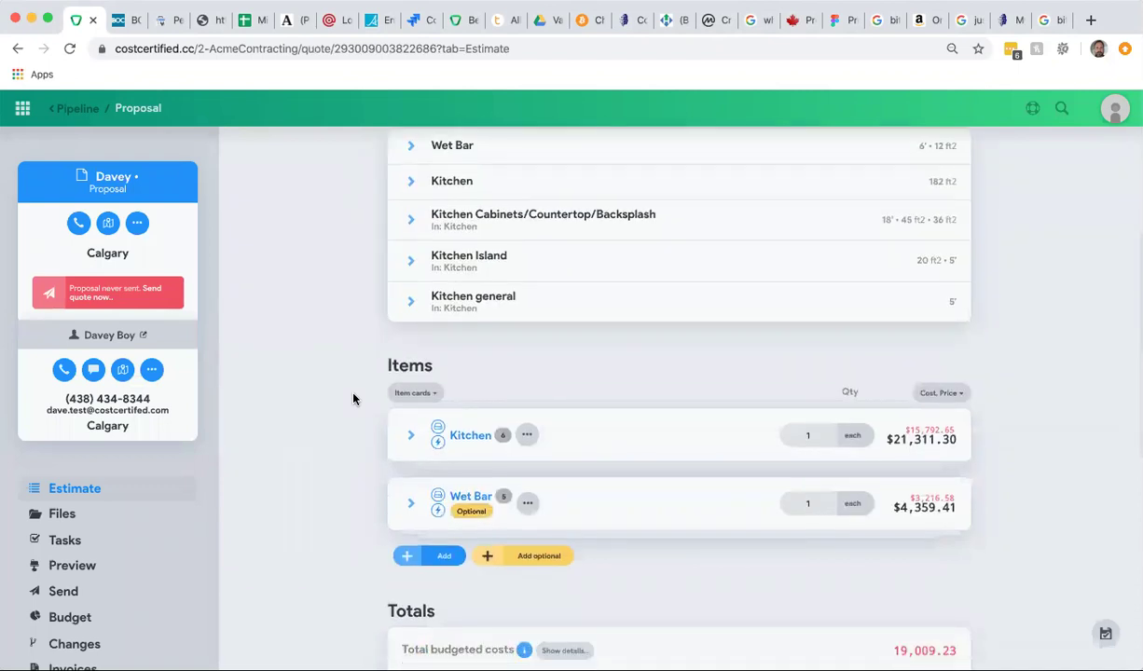
scroll(352, 399, down, 3)
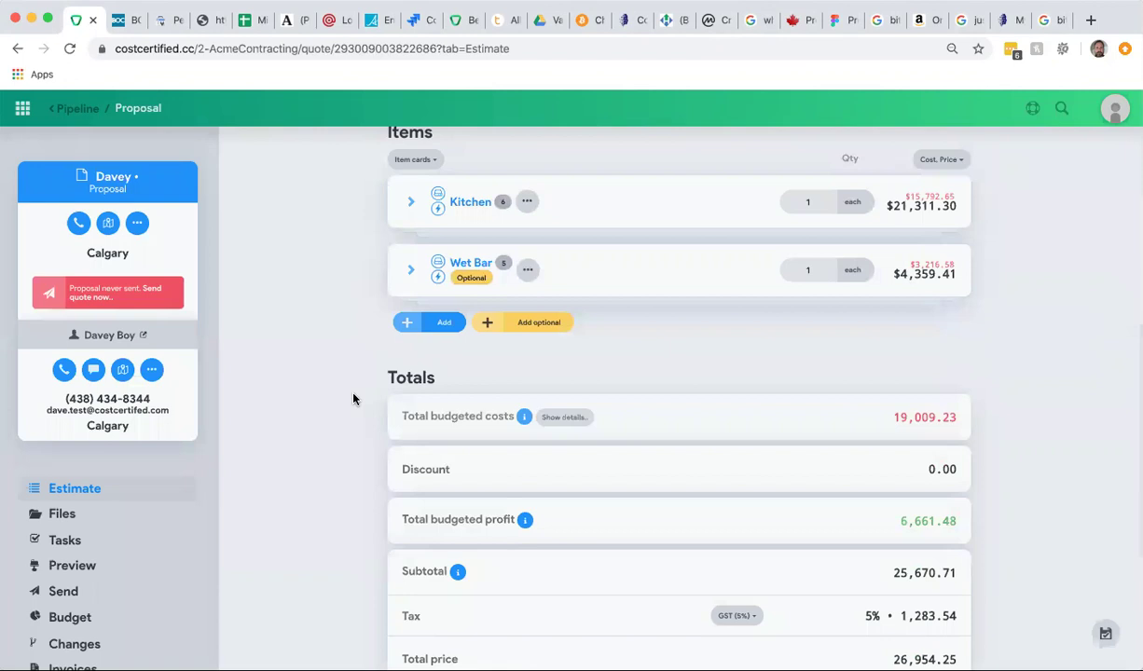
scroll(352, 399, up, 1)
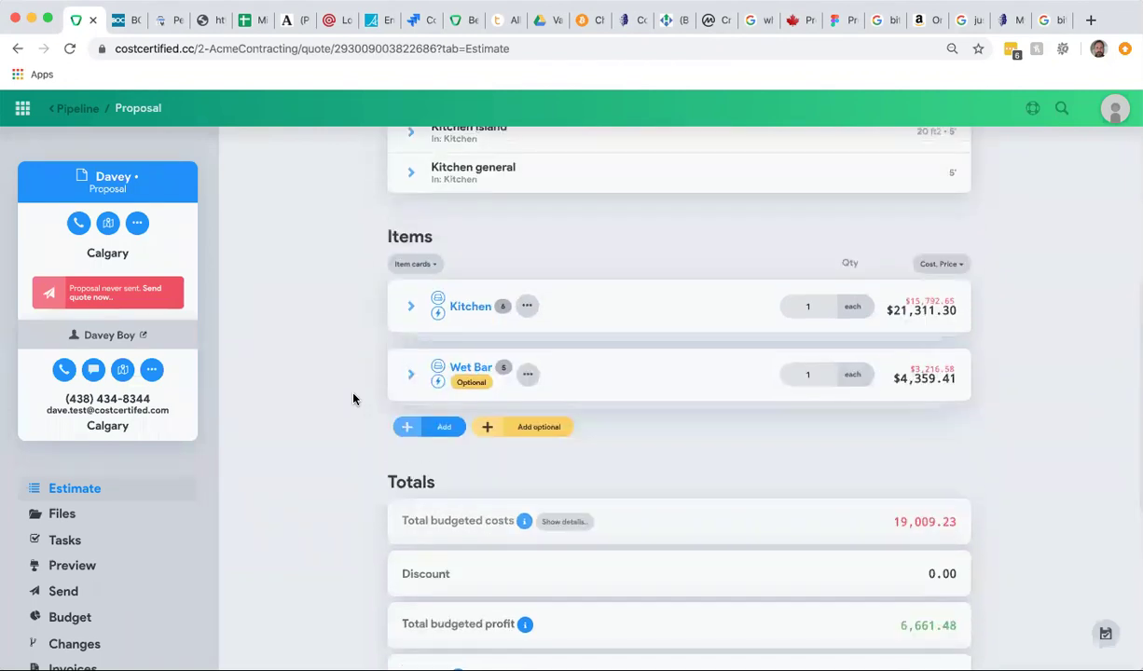
Expand the Kitchen assembly in the estimate's items and examine its floor area dimension and nested items.
click(411, 308)
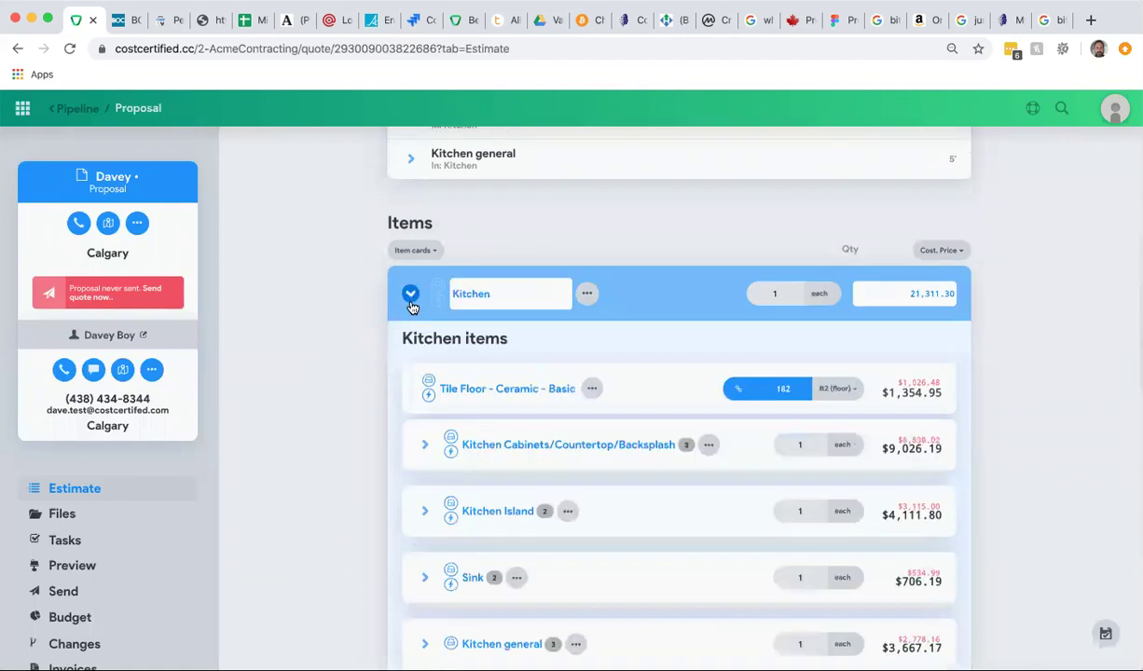
scroll(410, 305, down, 3)
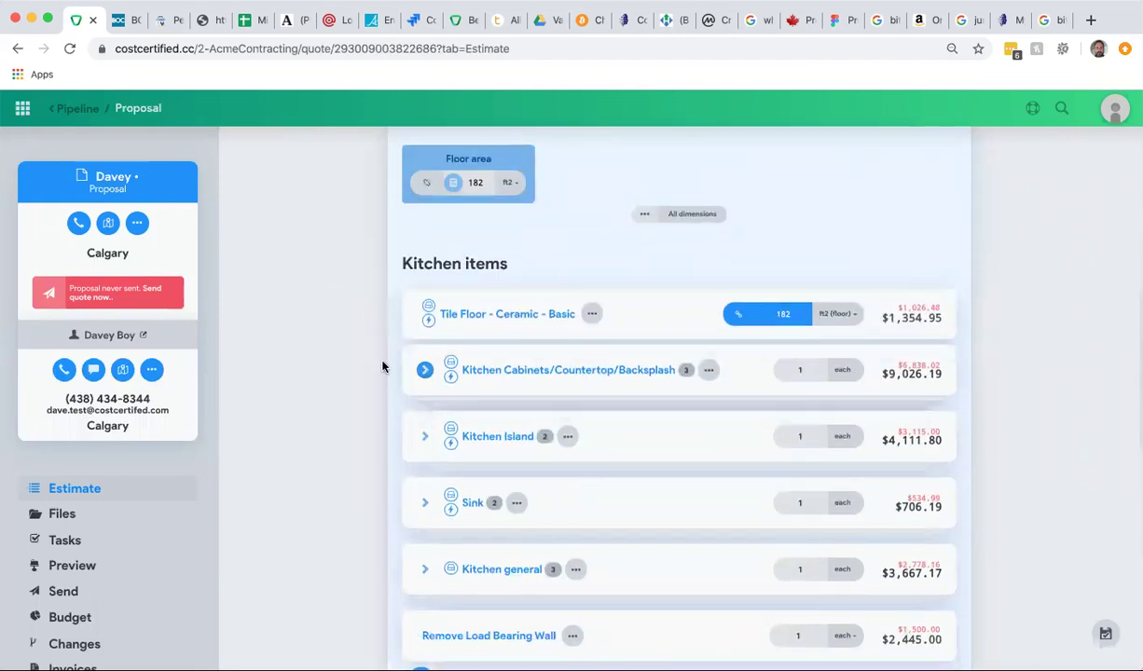
scroll(387, 365, up, 5)
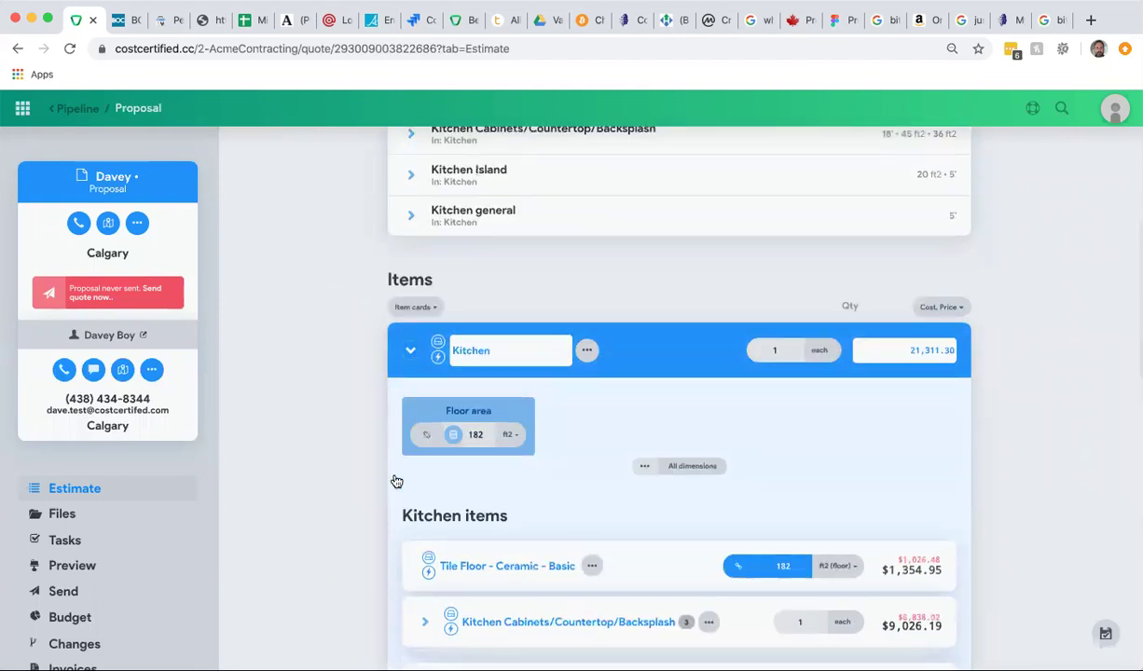
scroll(395, 479, down, 3)
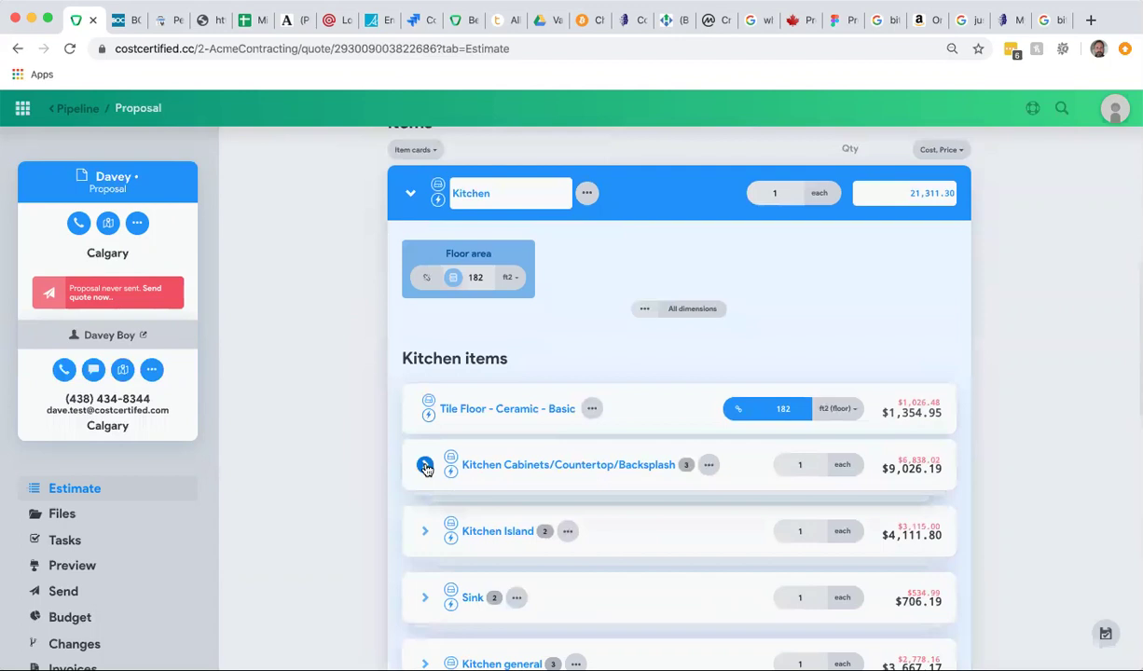
View the contents of the nested Kitchen Cabinets/Countertop/Backsplash assembly and the remaining items, and collapse it along with the Kitchen assembly.
click(425, 468)
scroll(424, 466, down, 5)
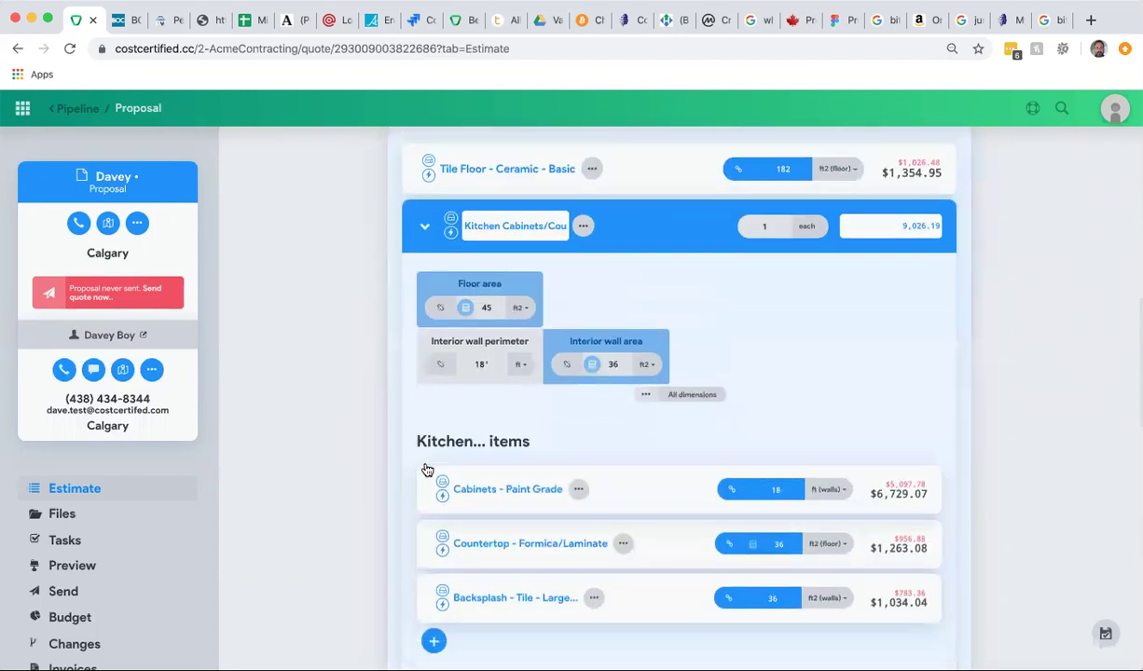
scroll(427, 492, down, 10)
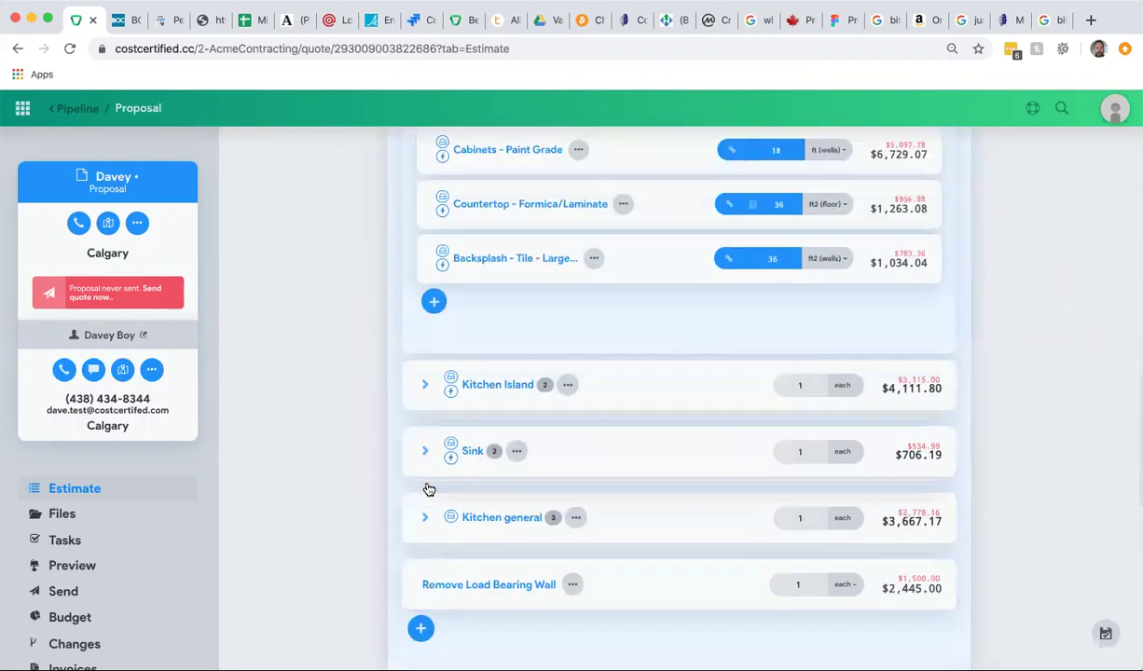
scroll(428, 490, down, 2)
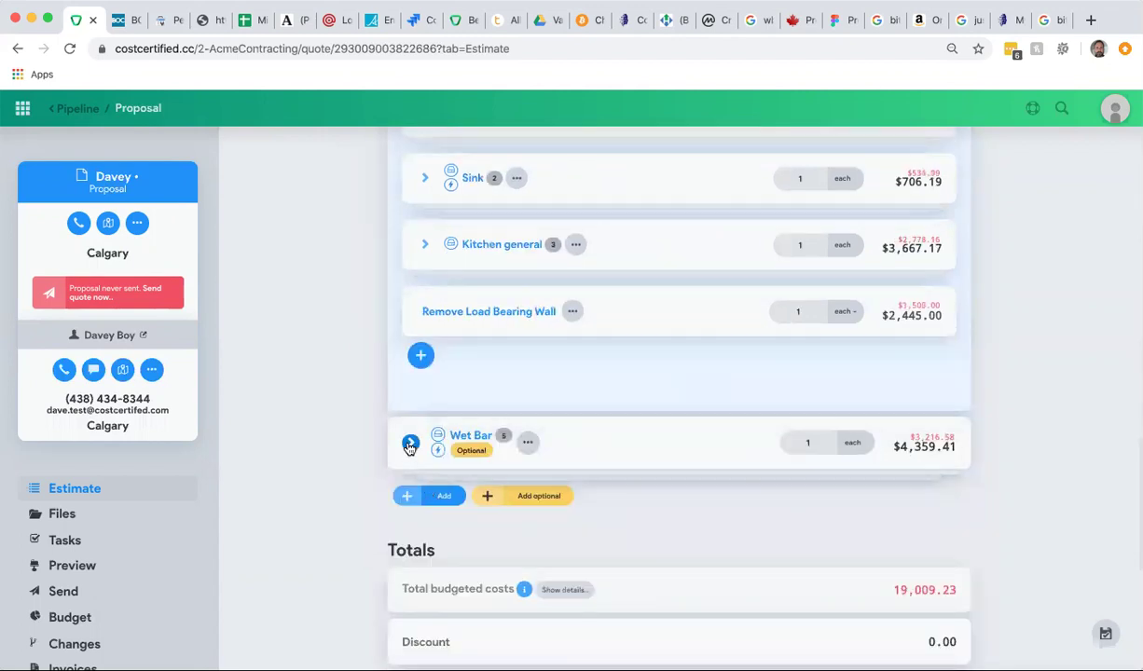
scroll(498, 374, up, 16)
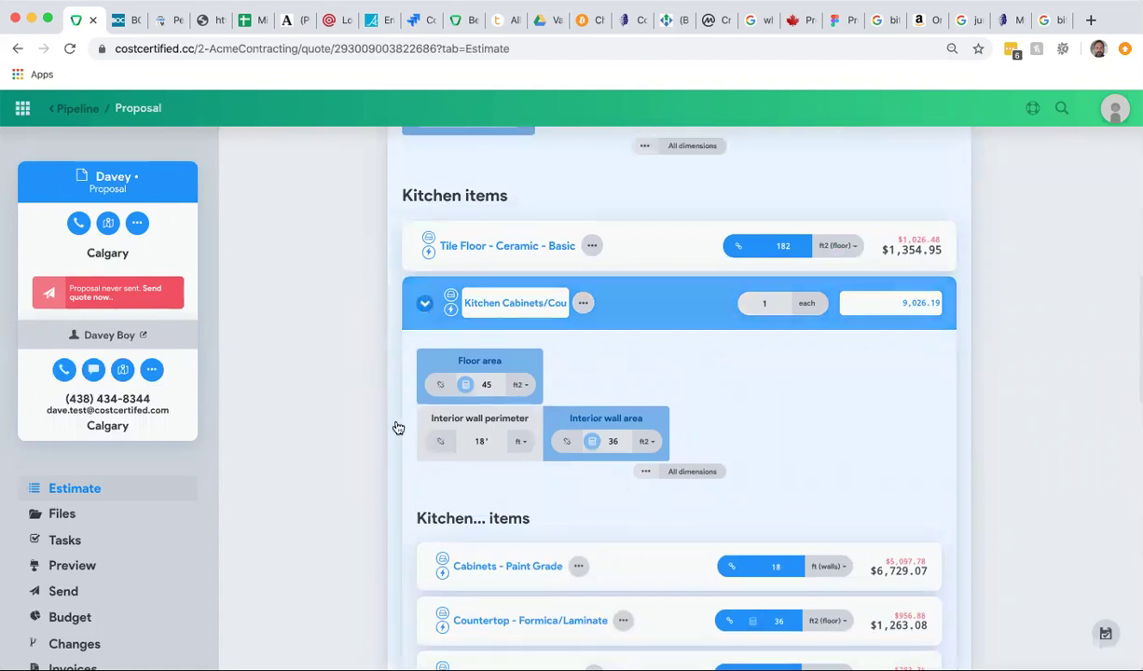
click(420, 305)
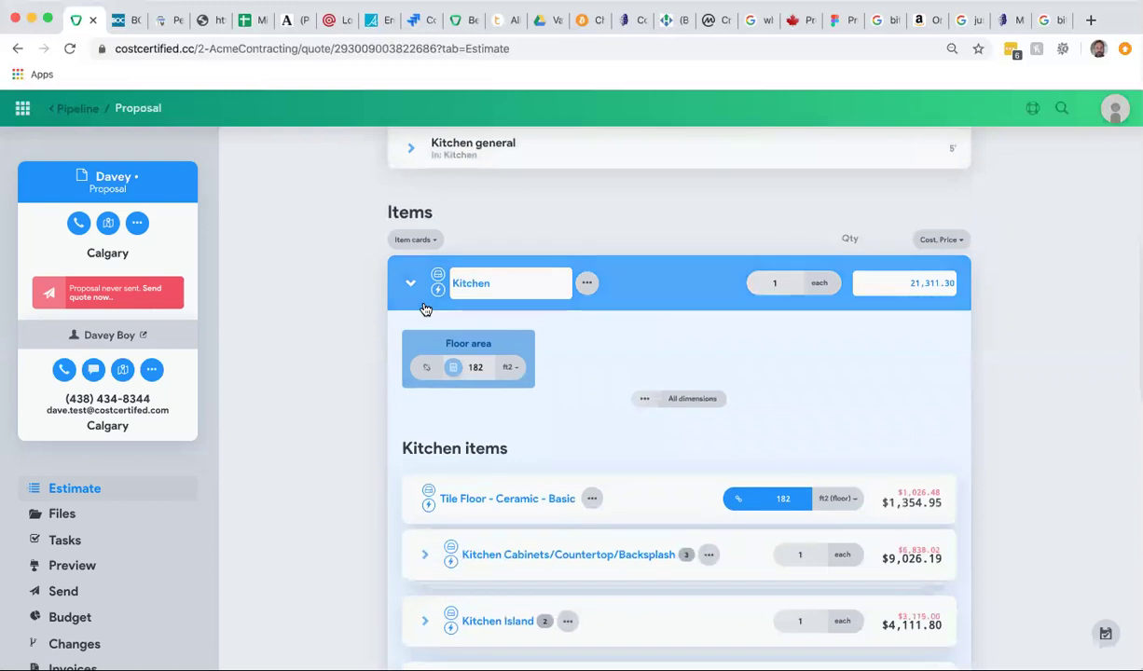
click(413, 285)
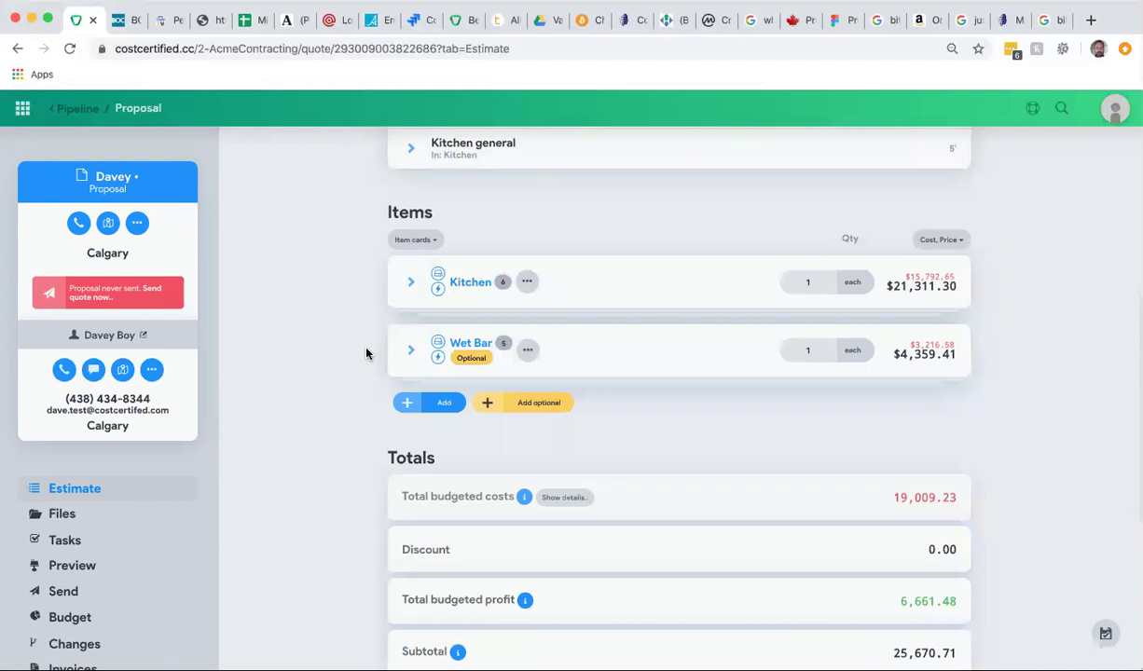
Expand the Kitchen assembly again and look through its list of items and sub-assemblies.
click(411, 284)
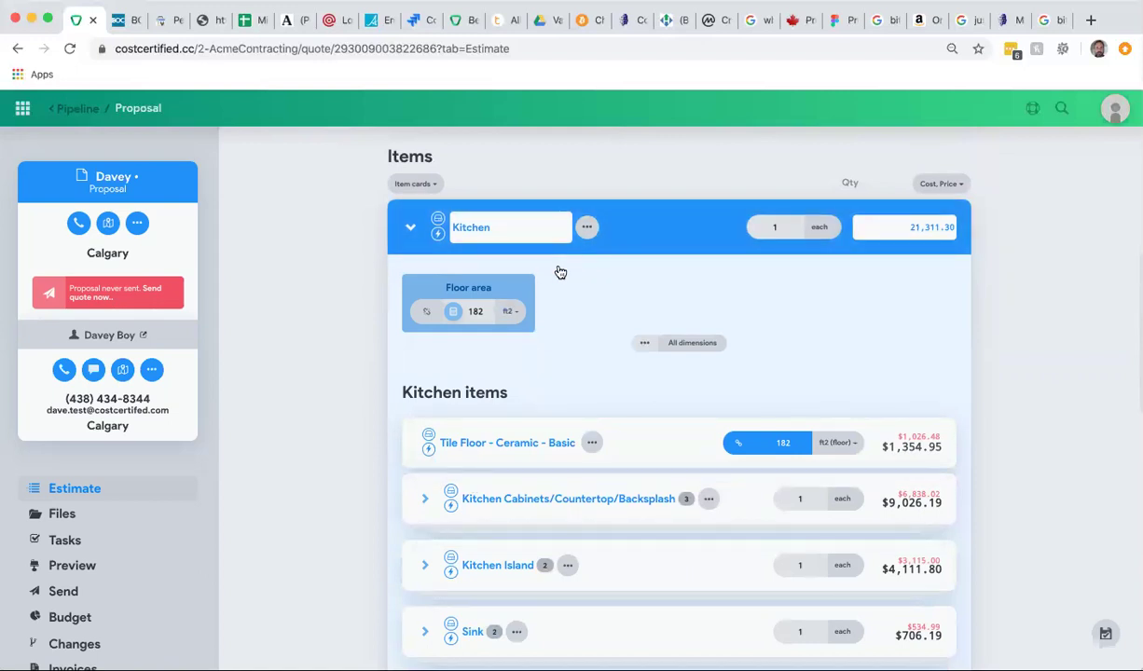
scroll(559, 272, down, 3)
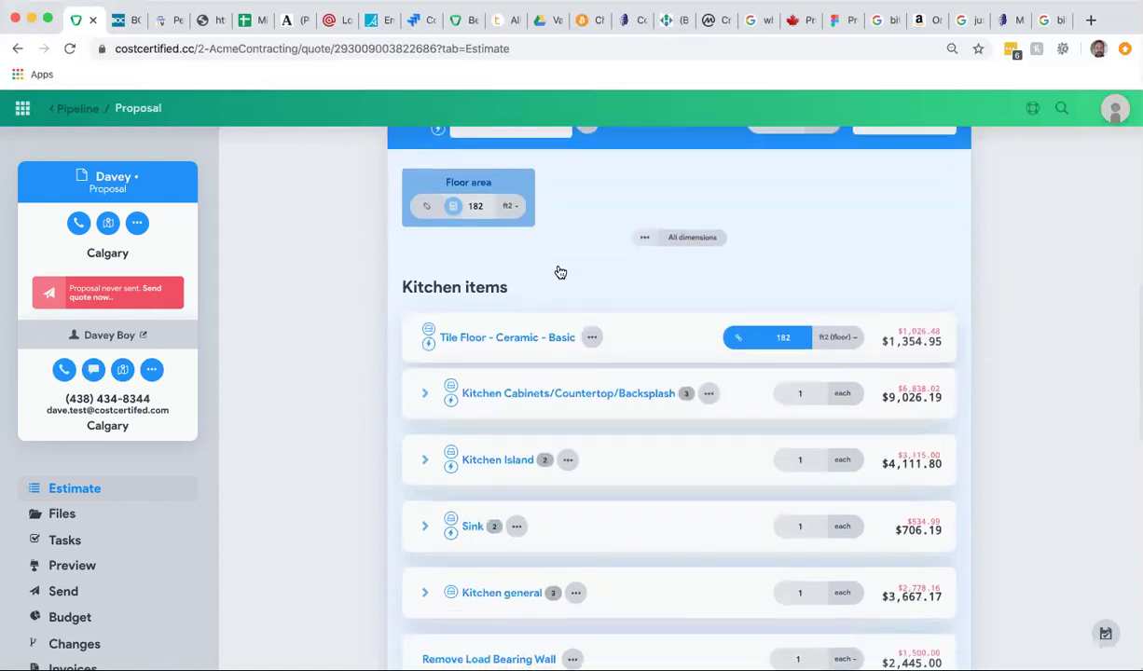
scroll(559, 272, up, 1)
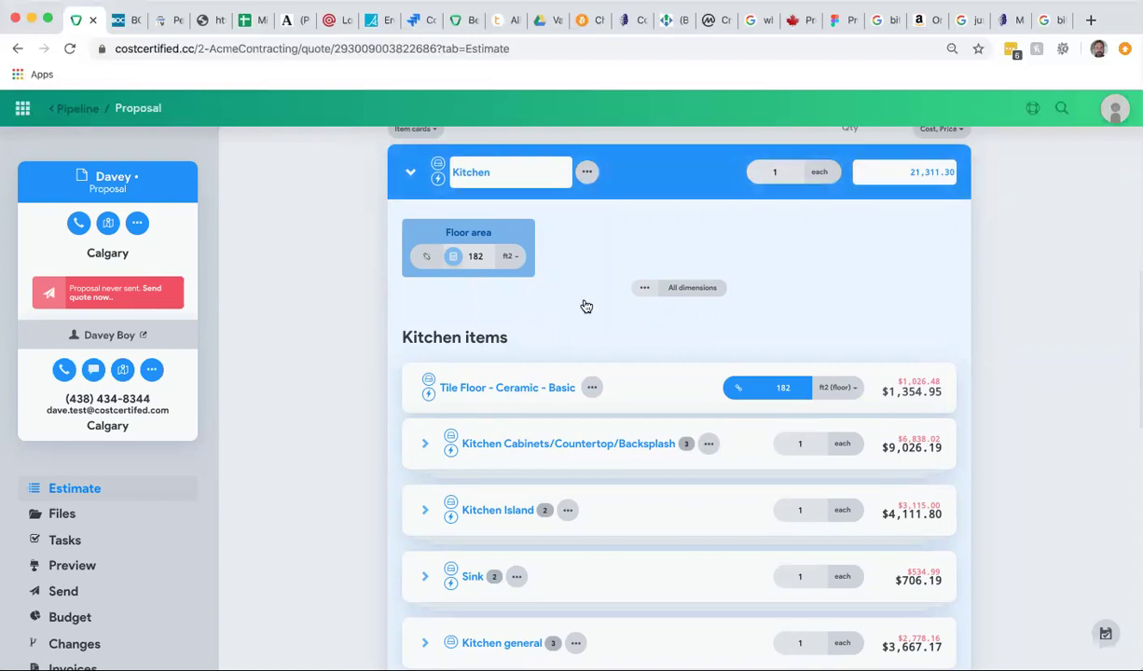
scroll(585, 304, down, 3)
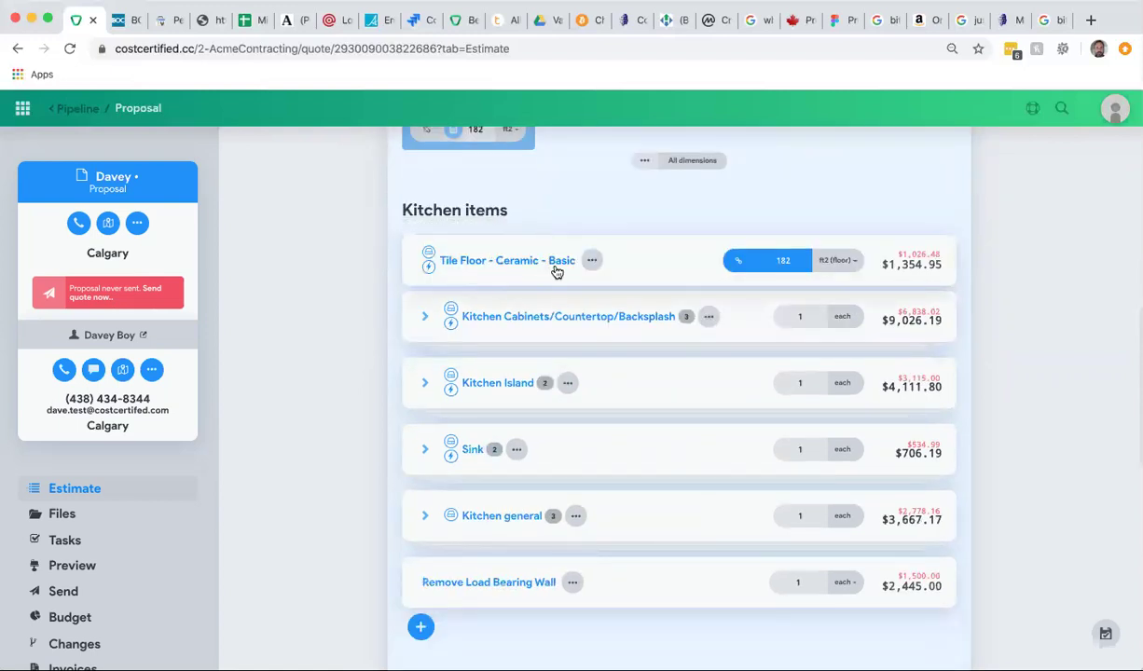
scroll(557, 271, up, 2)
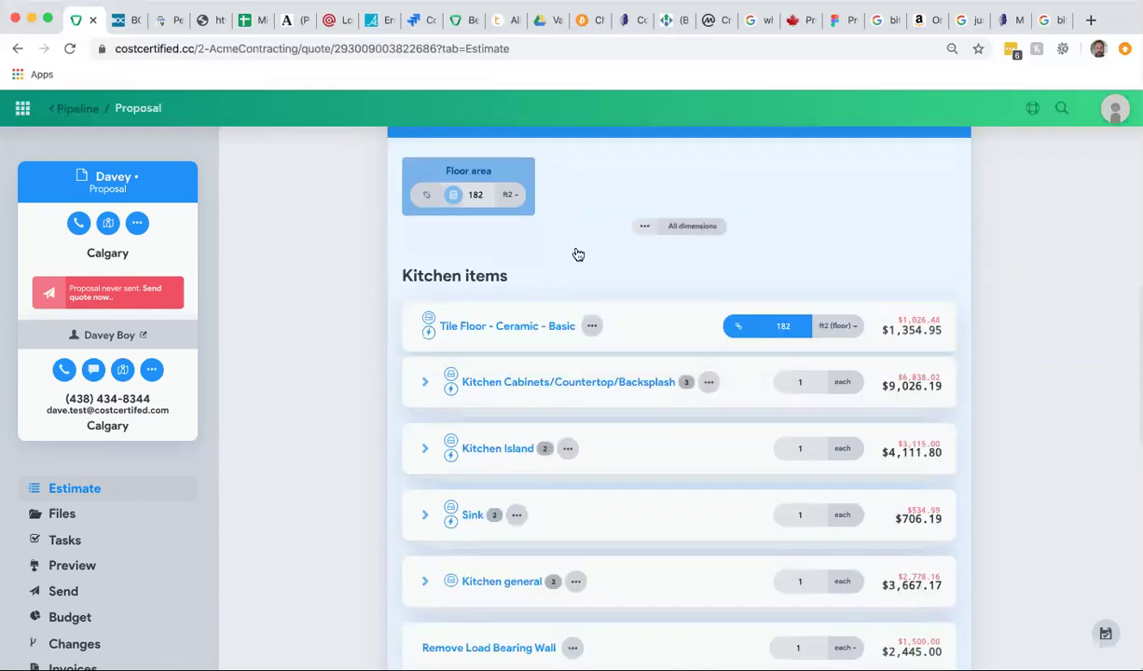
scroll(573, 266, down, 2)
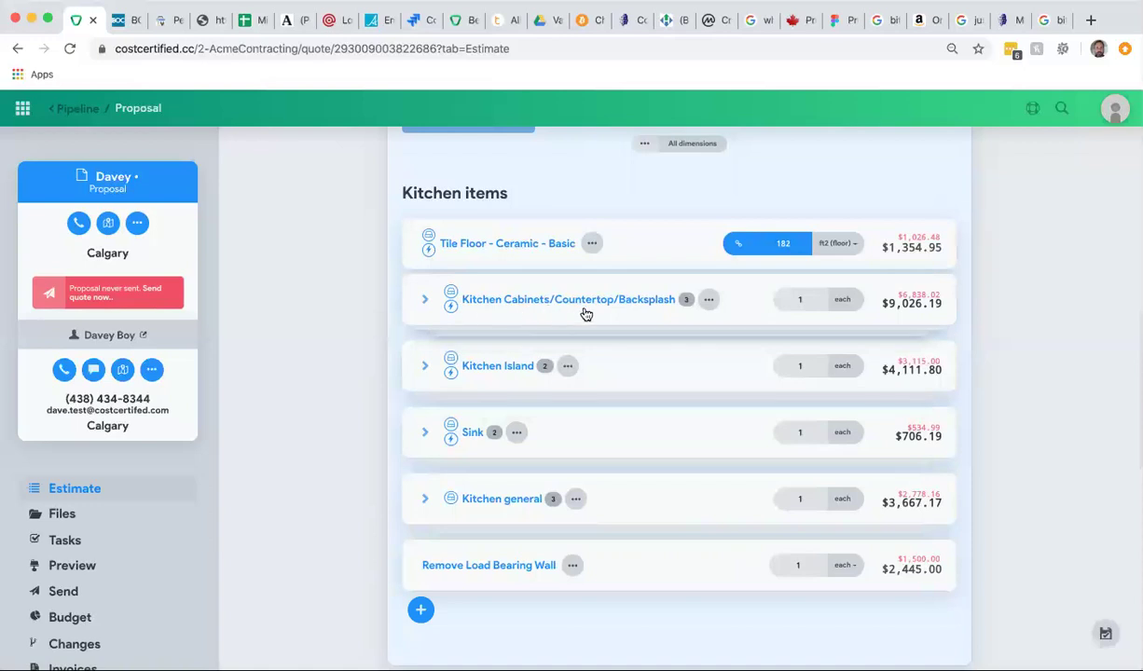
Expand Kitchen Cabinets/Countertop/Backsplash to view its dimensions and items, and collapse it and the parent Kitchen assembly.
click(424, 300)
scroll(431, 316, down, 2)
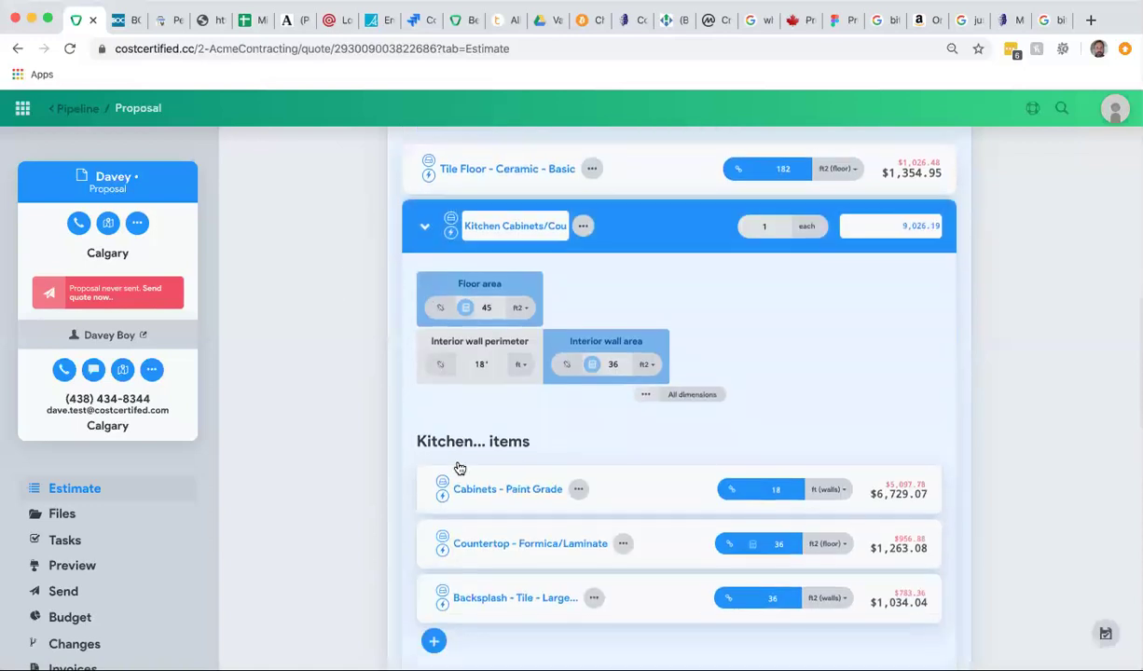
click(424, 226)
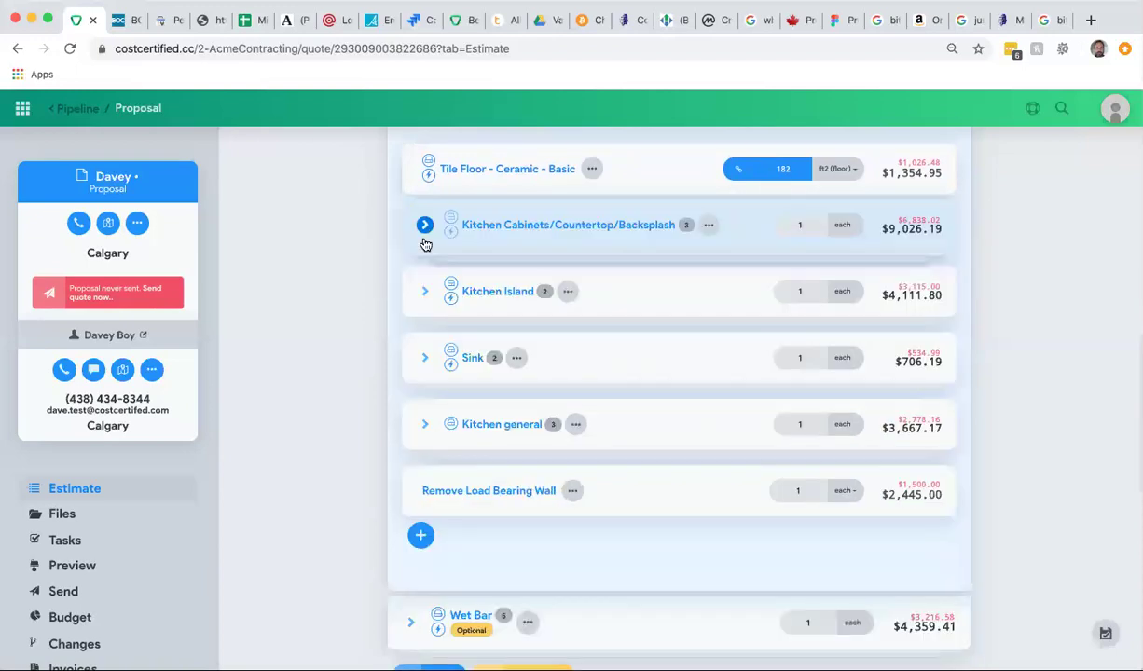
scroll(545, 331, up, 4)
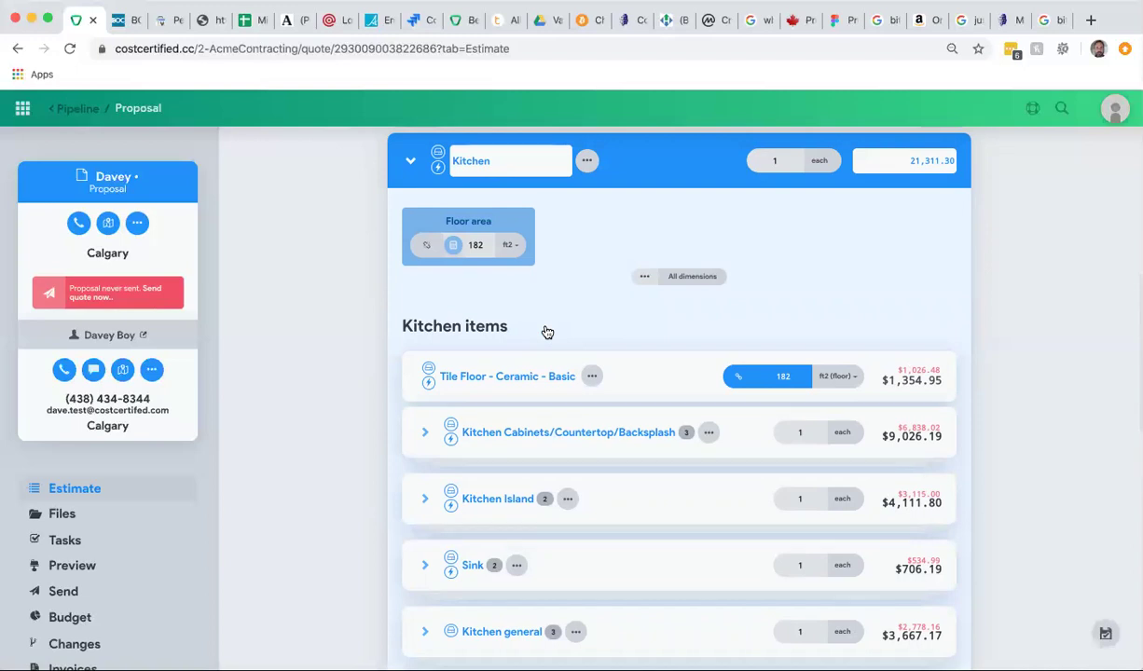
scroll(545, 332, up, 1)
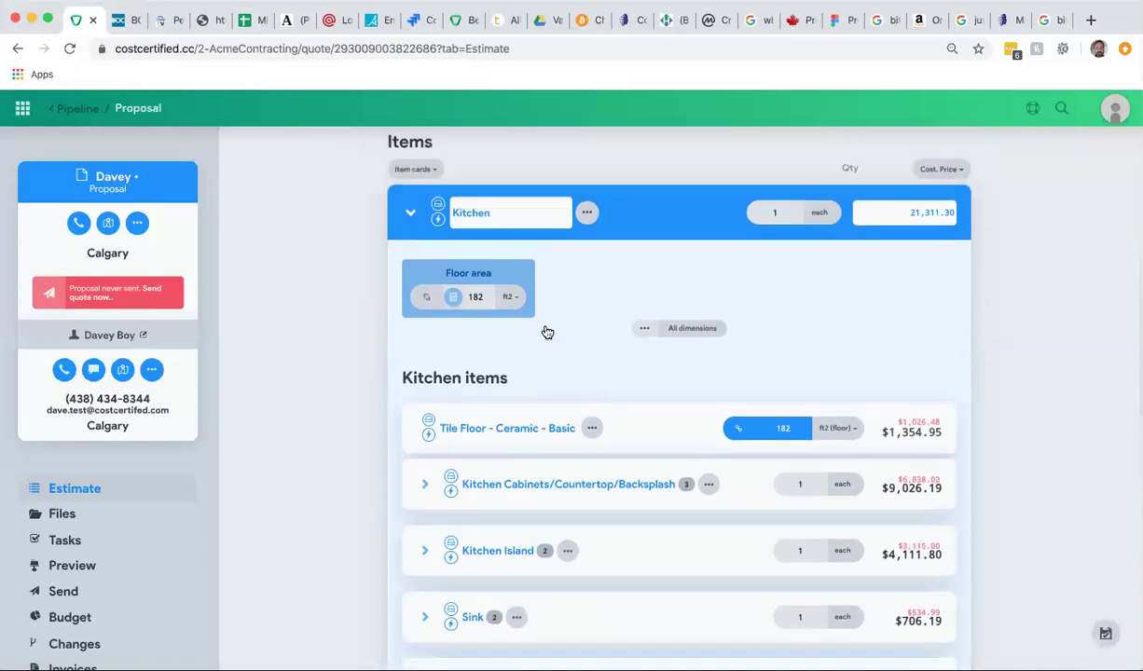
click(412, 214)
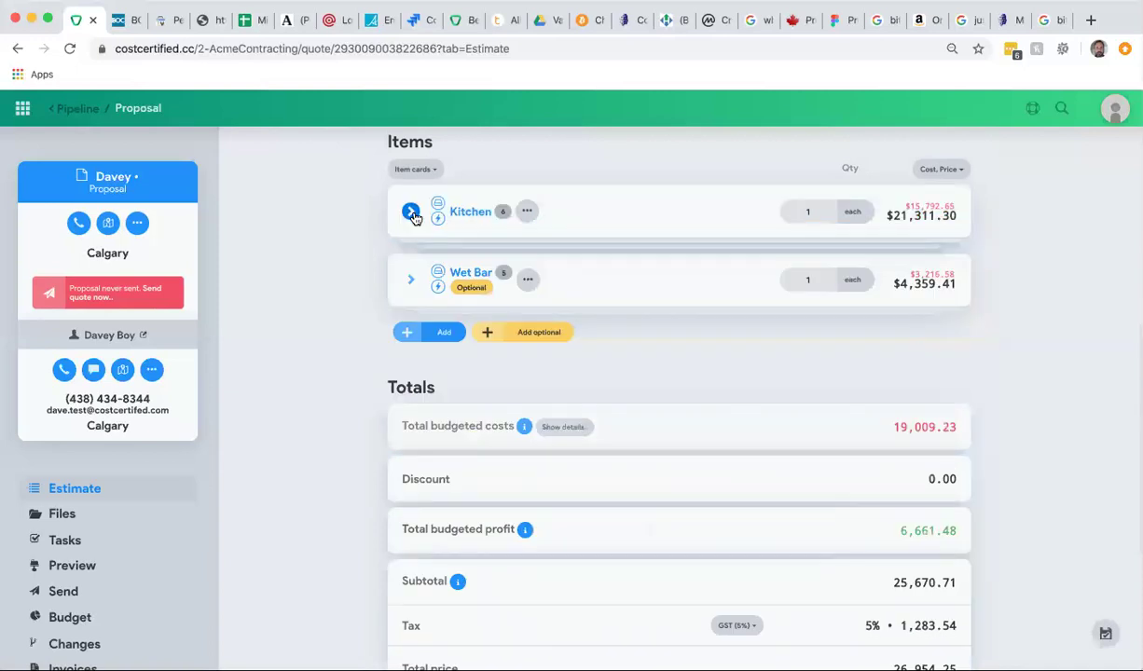
Add a new blank item, rather than an assembly, directly under the expanded Kitchen assembly.
click(411, 213)
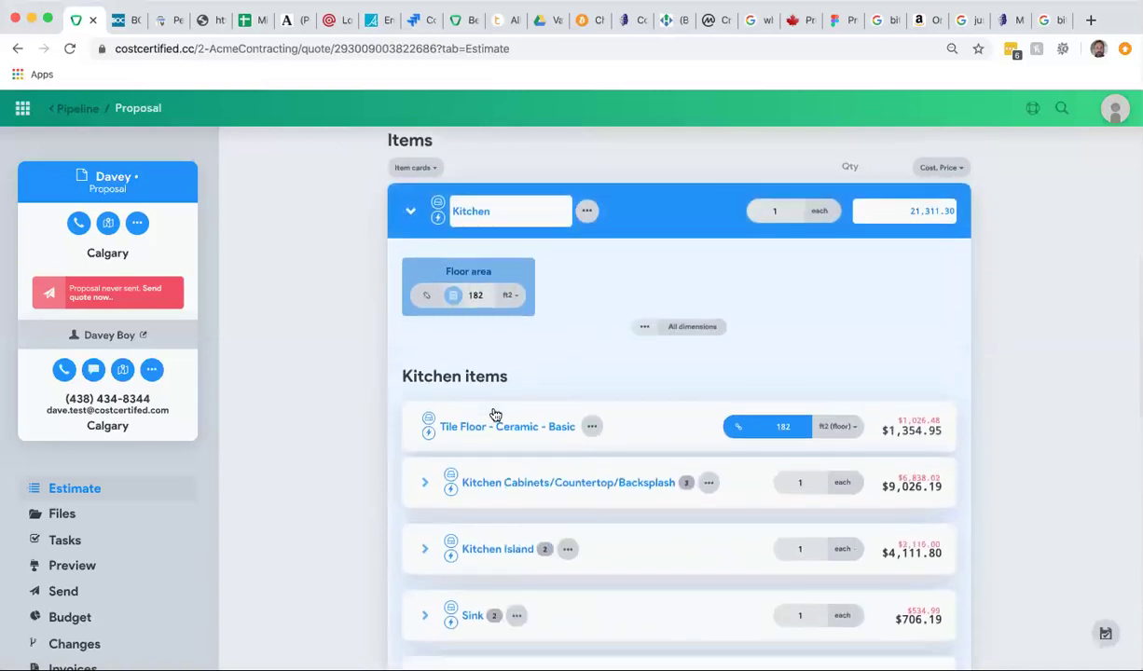
scroll(494, 414, down, 5)
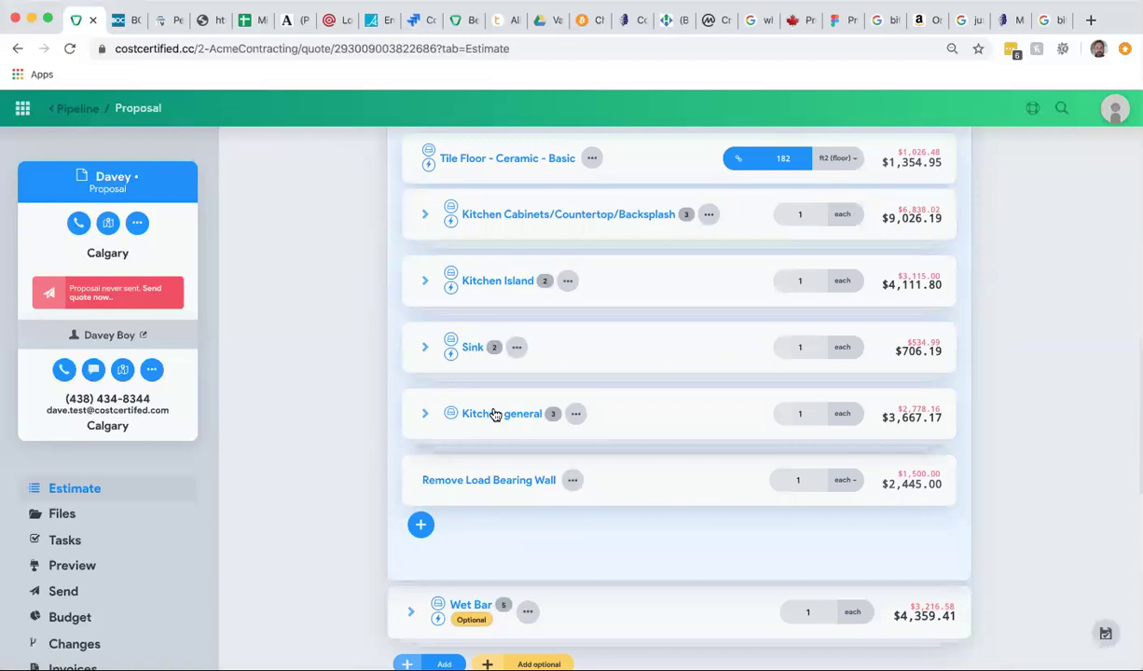
scroll(495, 414, up, 4)
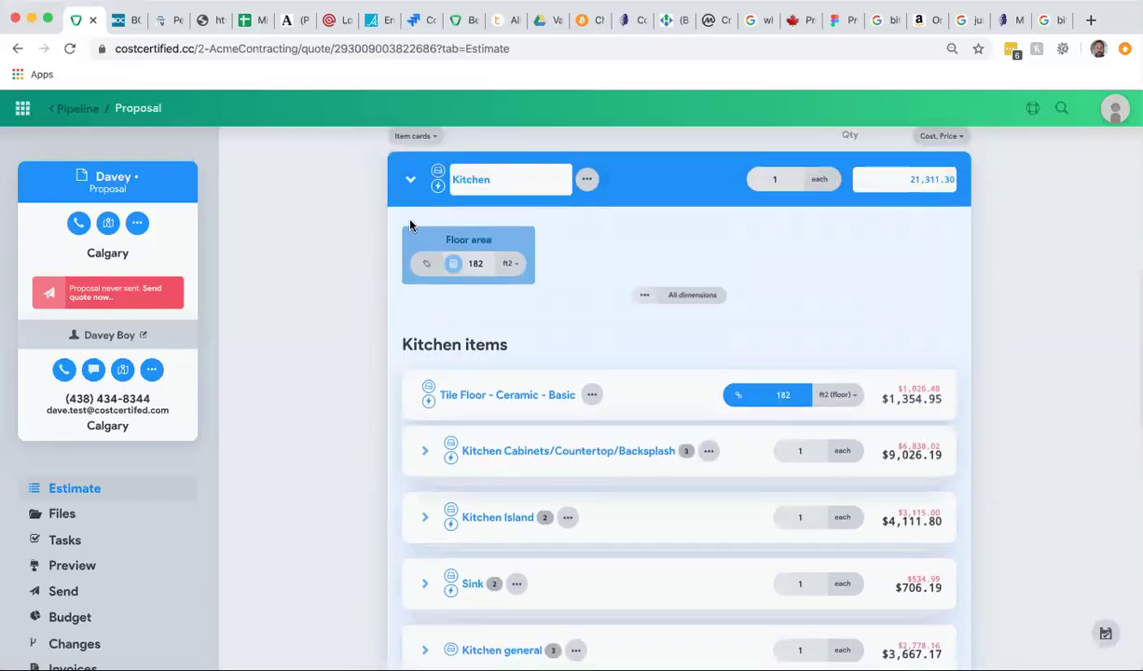
scroll(459, 438, down, 5)
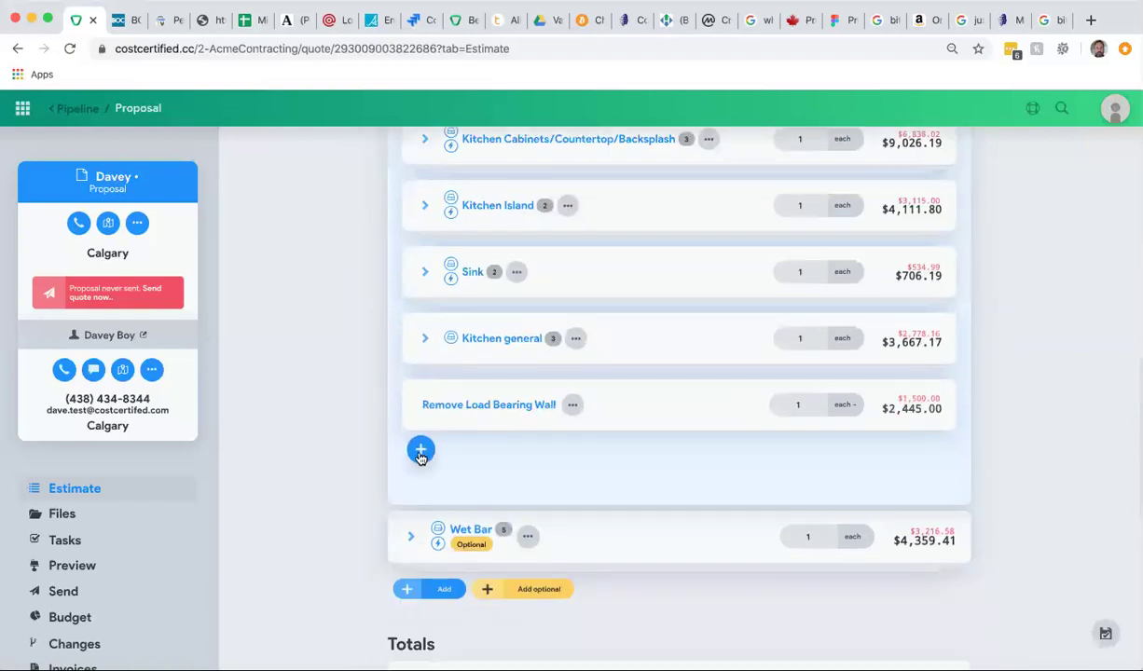
click(420, 452)
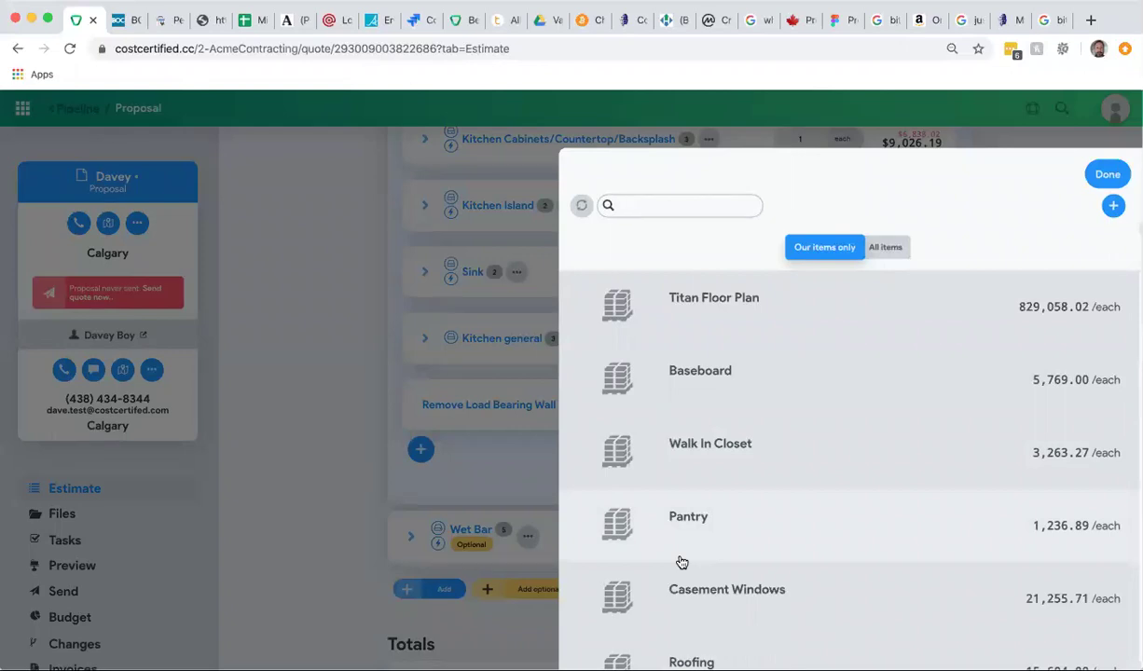
click(1114, 209)
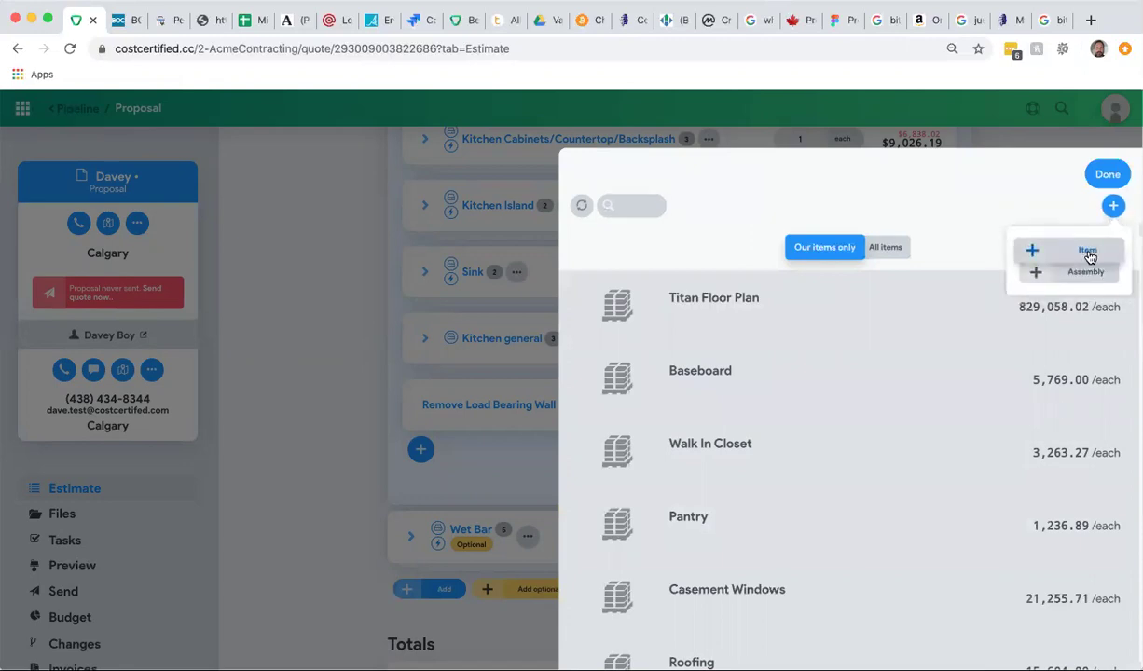
click(1087, 253)
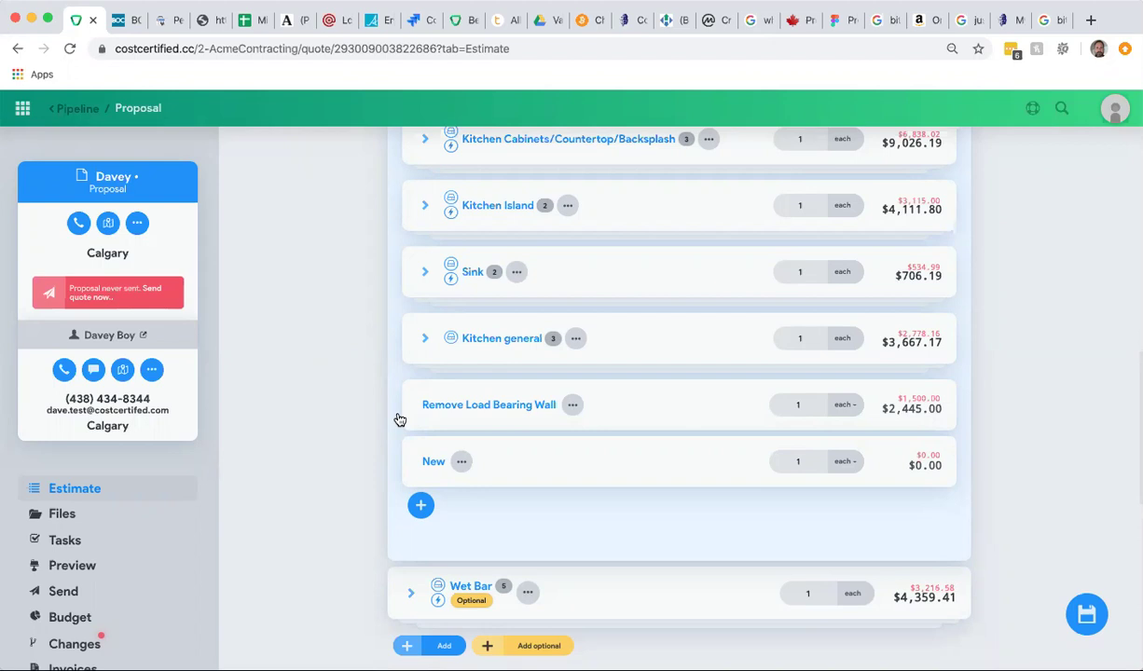
Expand the Kitchen Island sub-assembly within Kitchen and examine its dimensions and items.
scroll(399, 420, up, 3)
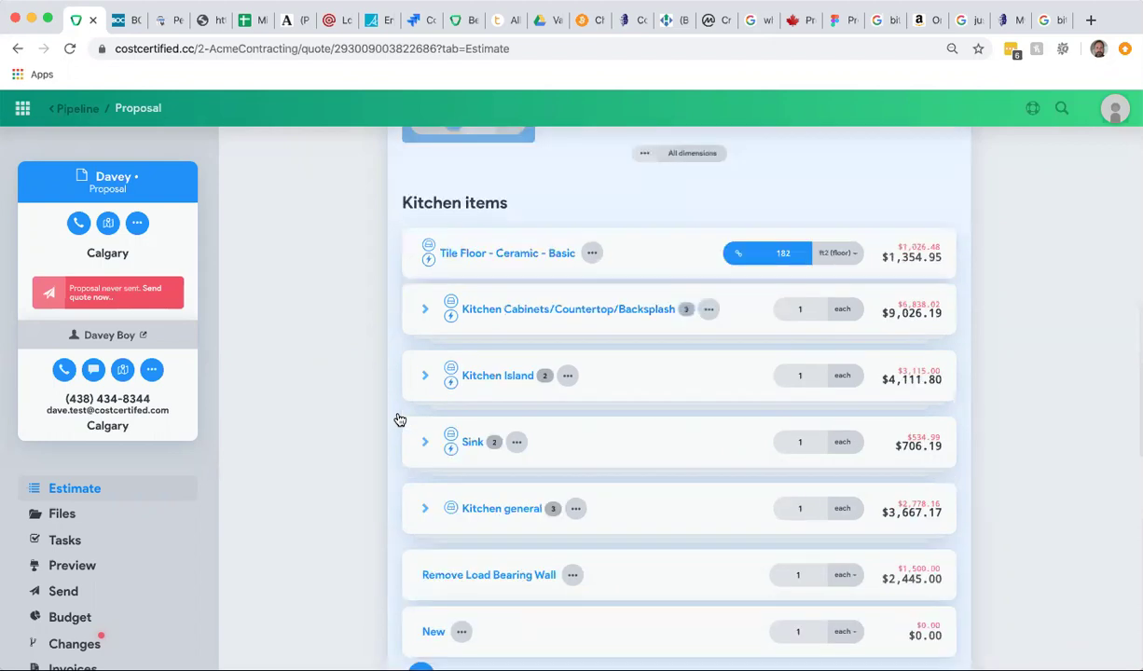
scroll(398, 420, down, 1)
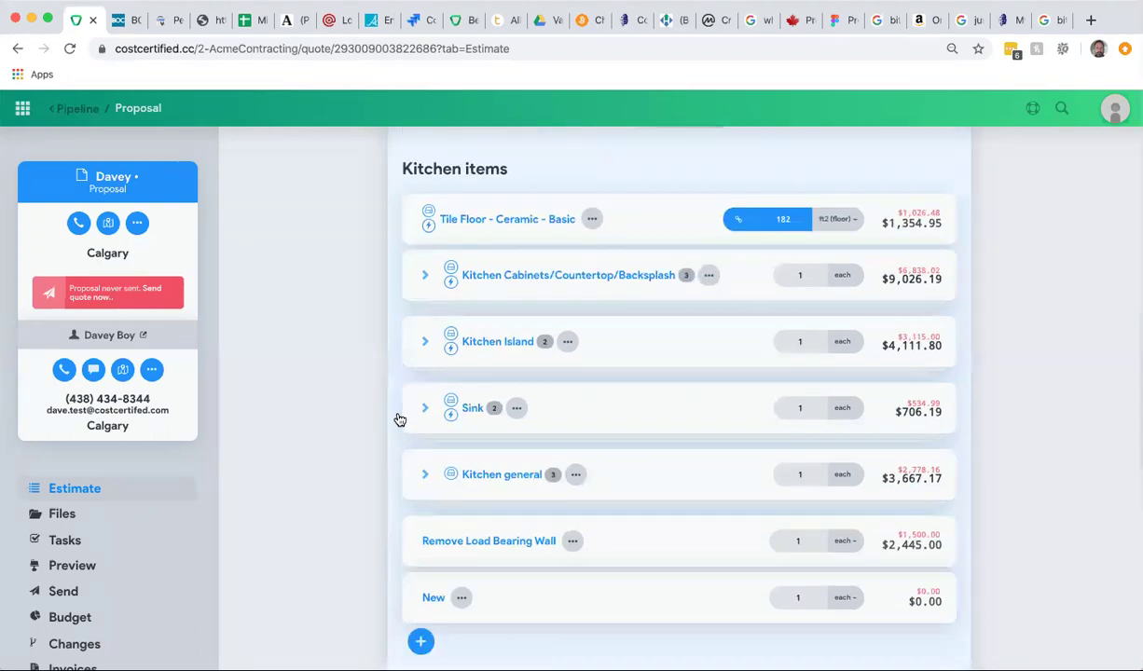
click(424, 345)
scroll(454, 390, down, 5)
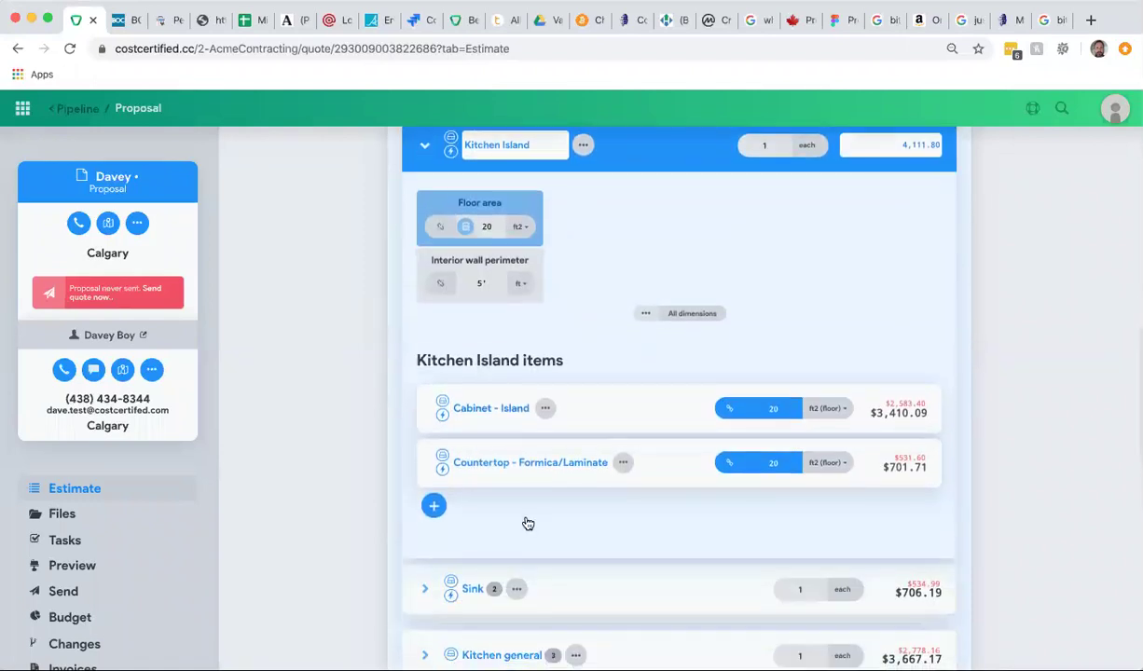
Search the item library for "pend" and add Margo, 1 Lt Rod Pendant to the Kitchen Island items.
click(433, 506)
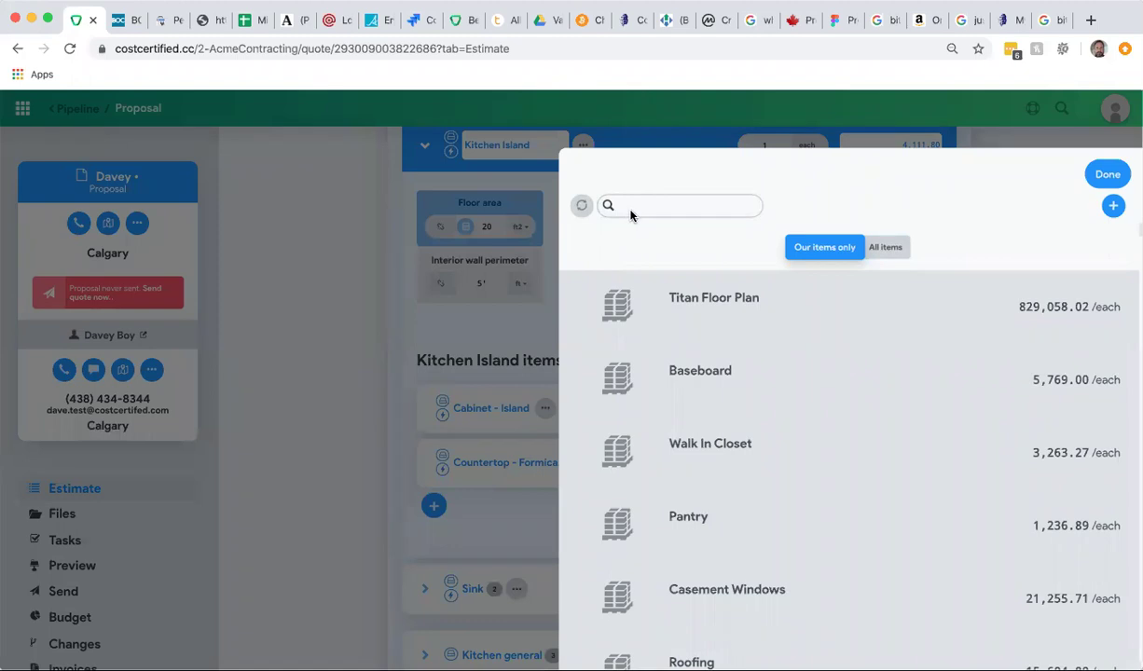
text(pen)
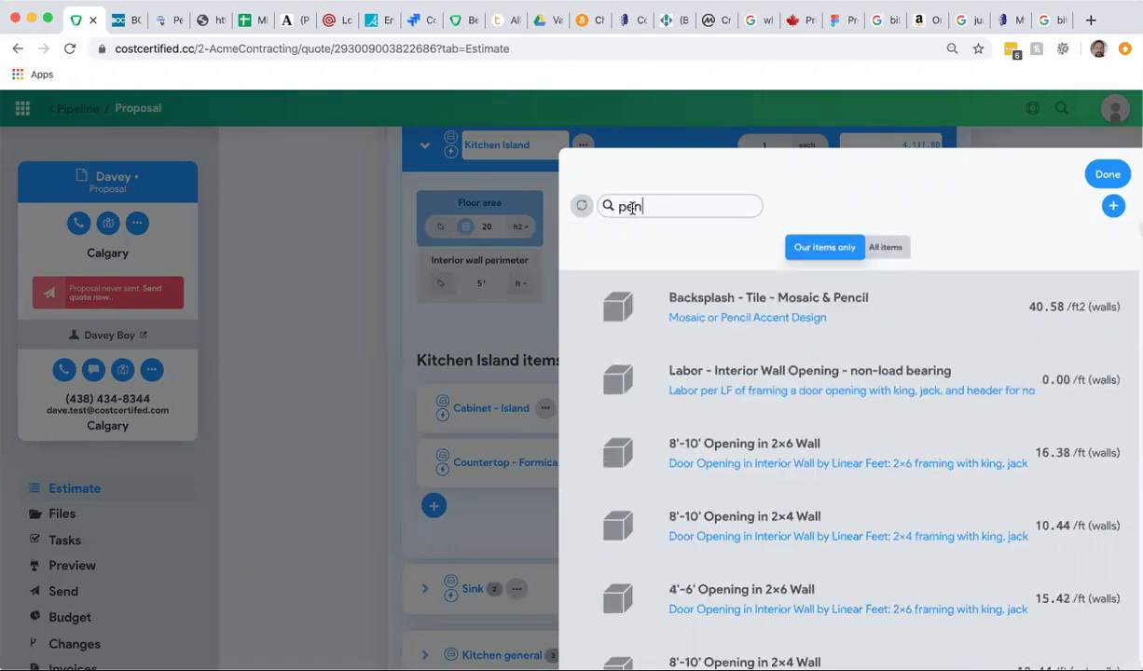
text(d)
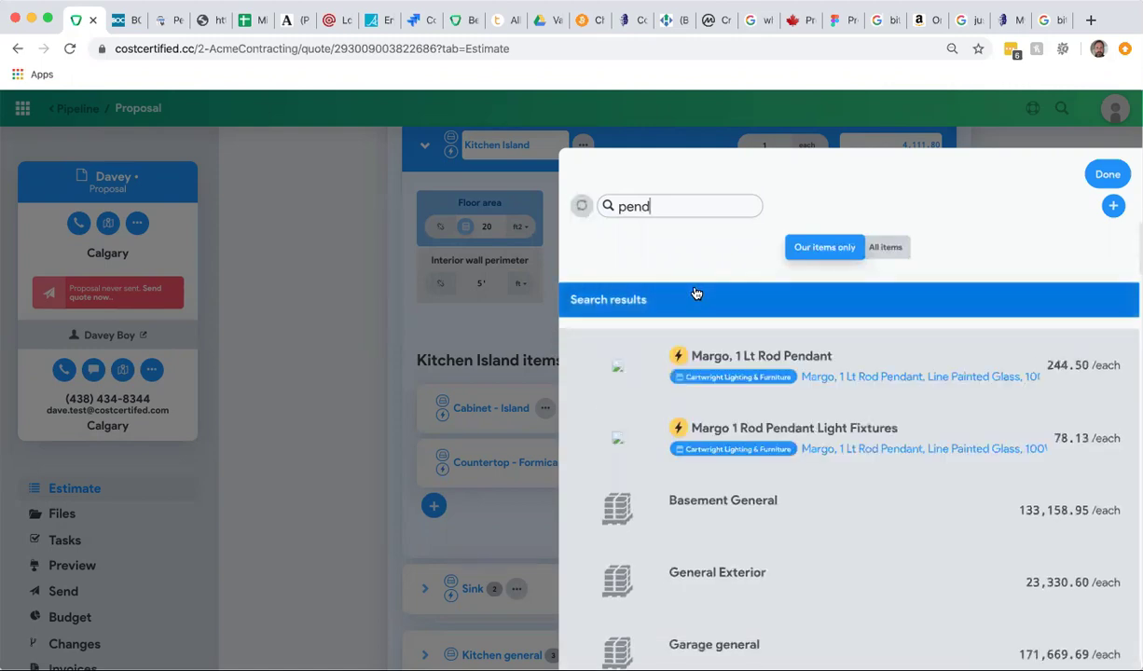
click(706, 359)
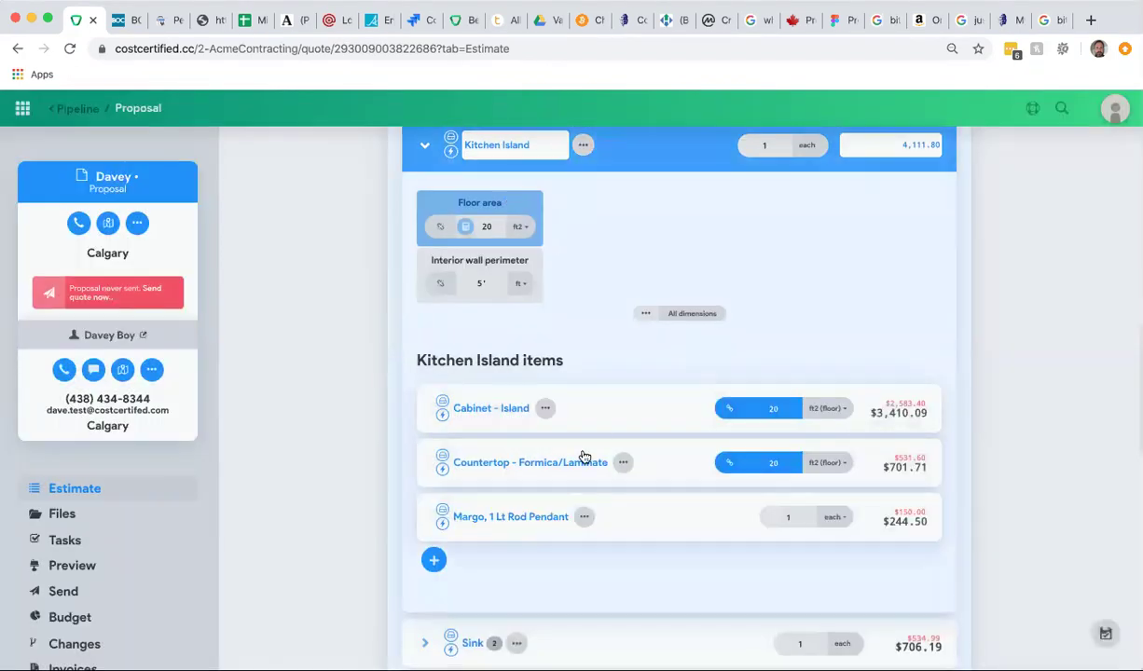
Collapse the Kitchen Island sub-assembly and its parent Kitchen assembly.
click(424, 151)
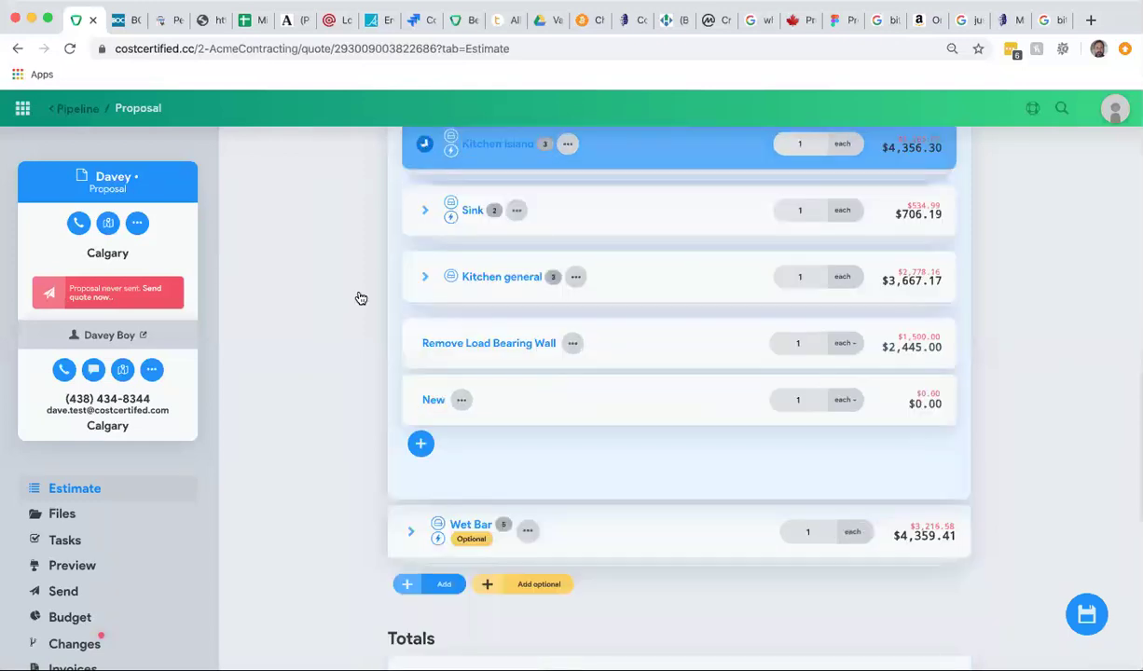
scroll(356, 298, up, 3)
scroll(356, 299, up, 3)
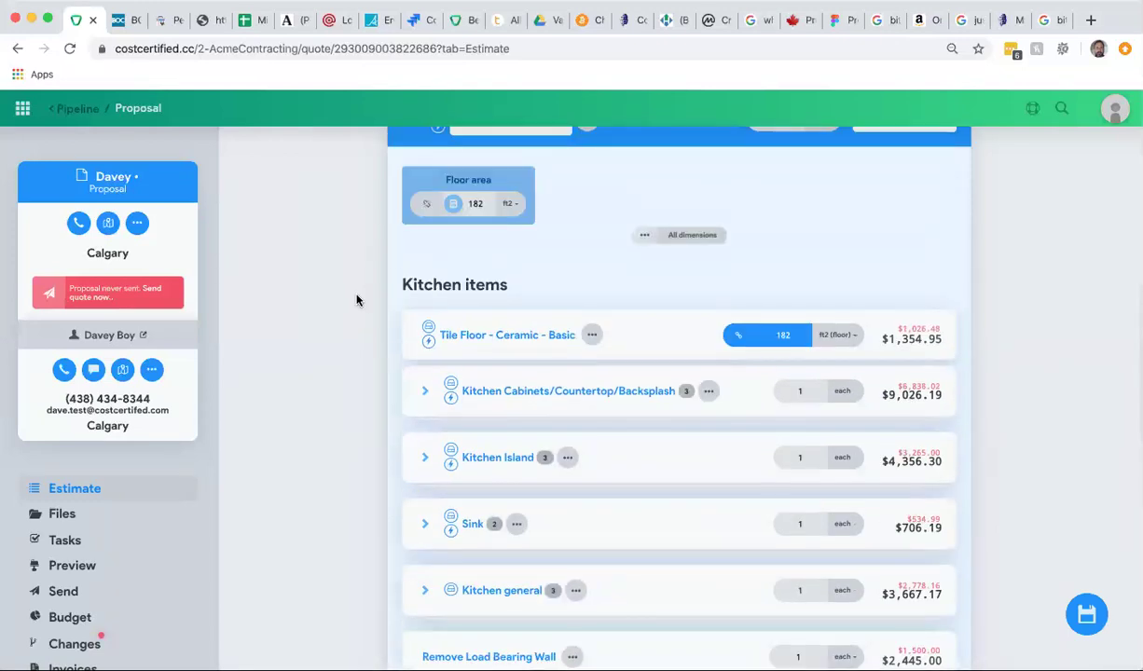
click(410, 227)
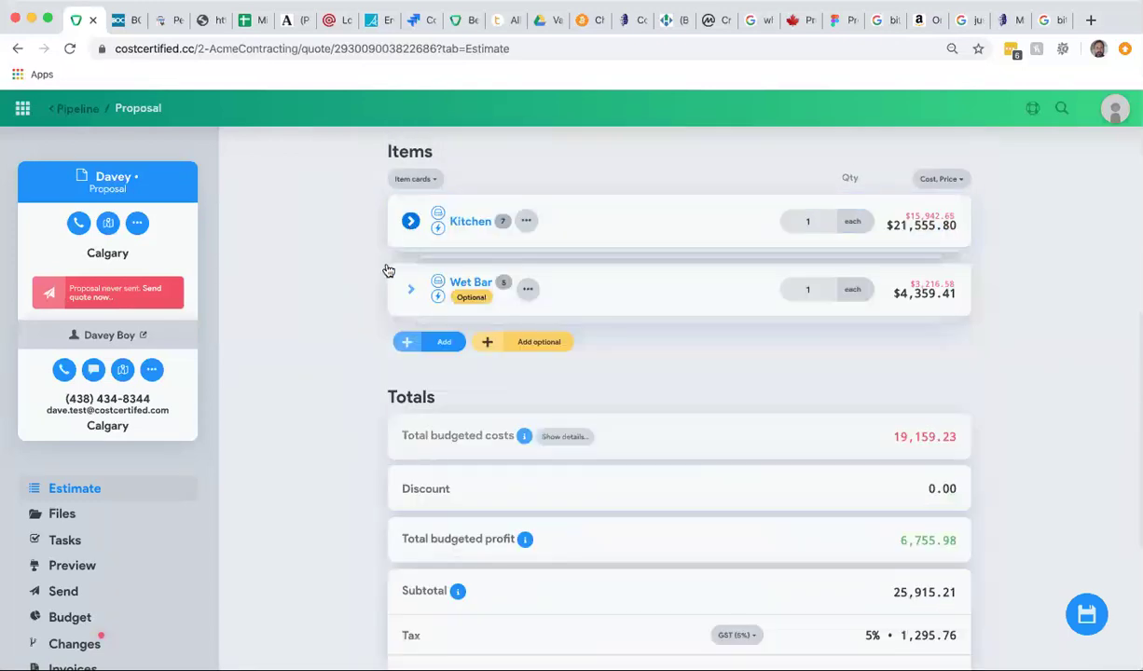
Add a new blank assembly at the top level of the estimate, alongside Kitchen and Wet Bar.
scroll(378, 285, down, 1)
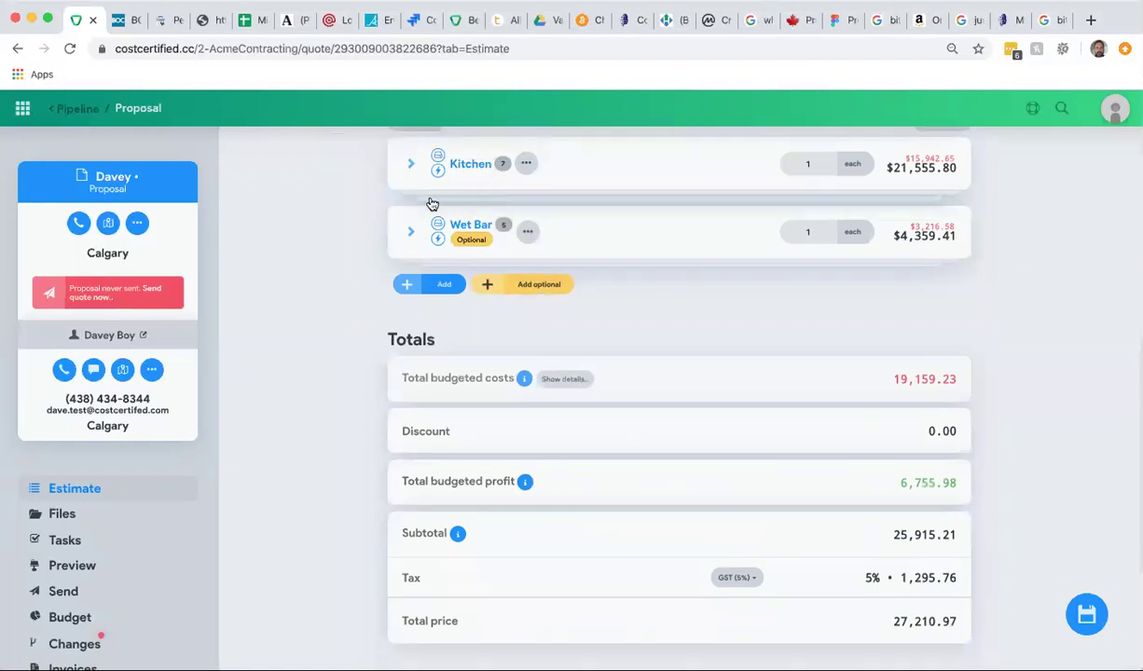
click(444, 287)
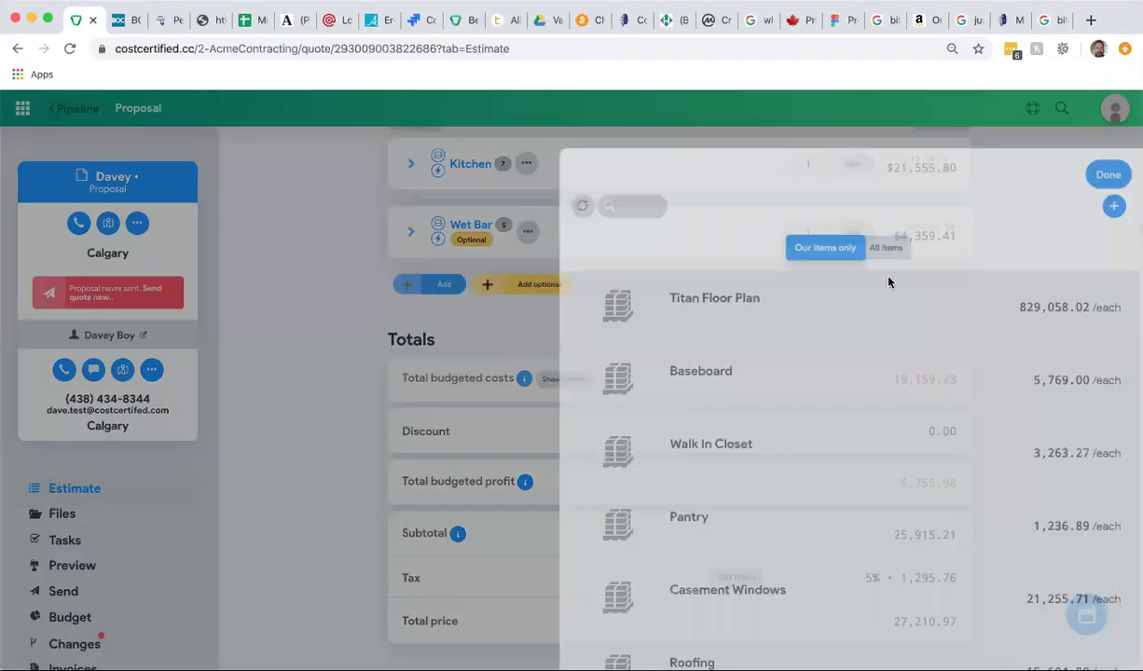
click(1112, 206)
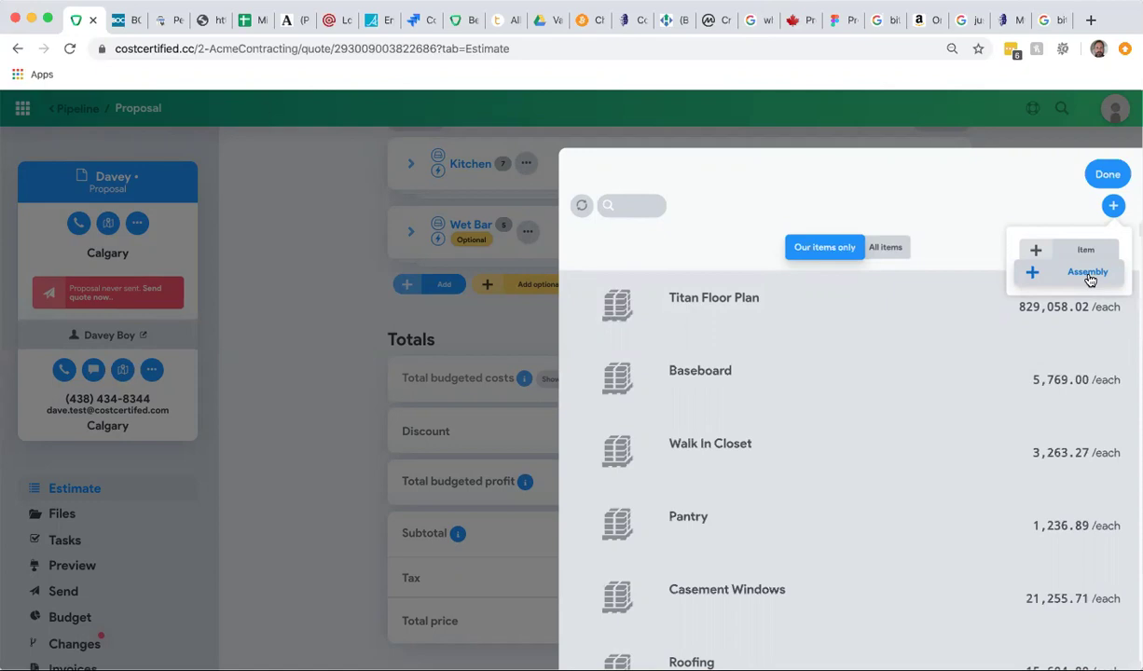
click(1087, 275)
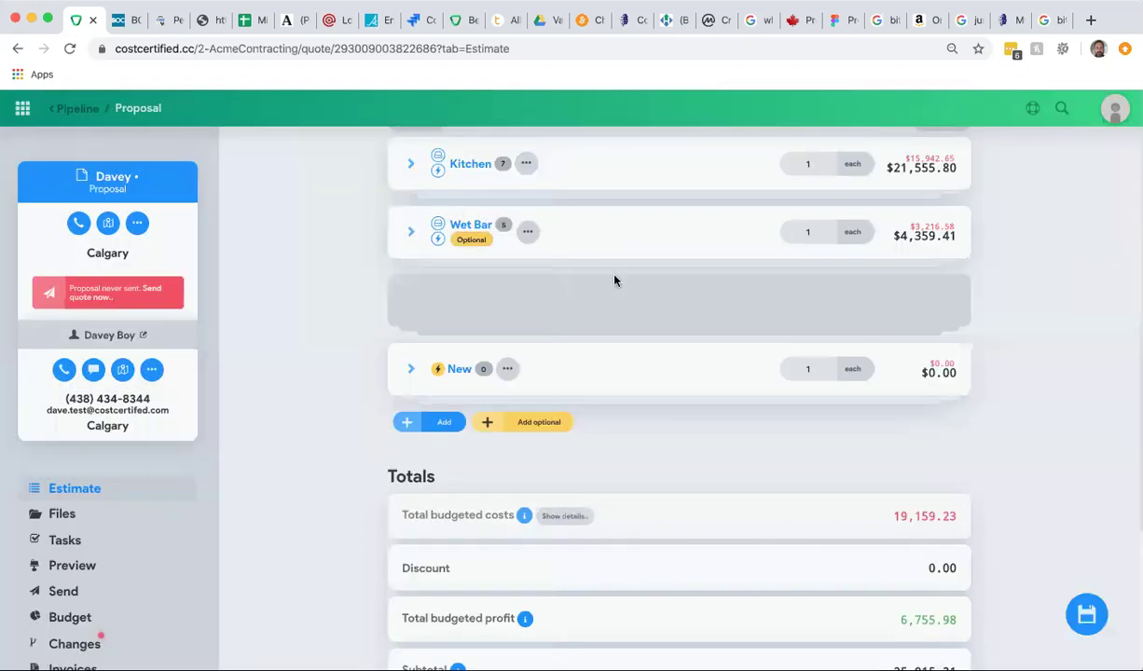
Expand the new top-level assembly and rename it "Remove Load Bearing Wall".
double_click(455, 302)
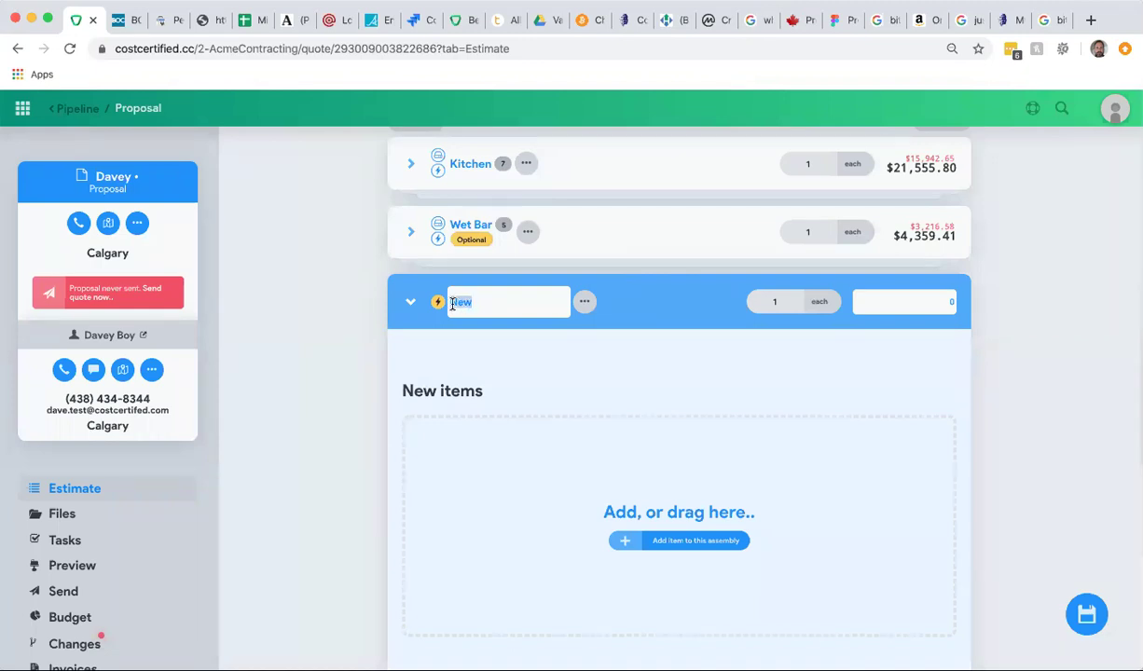
text(Remove Load Bearing W)
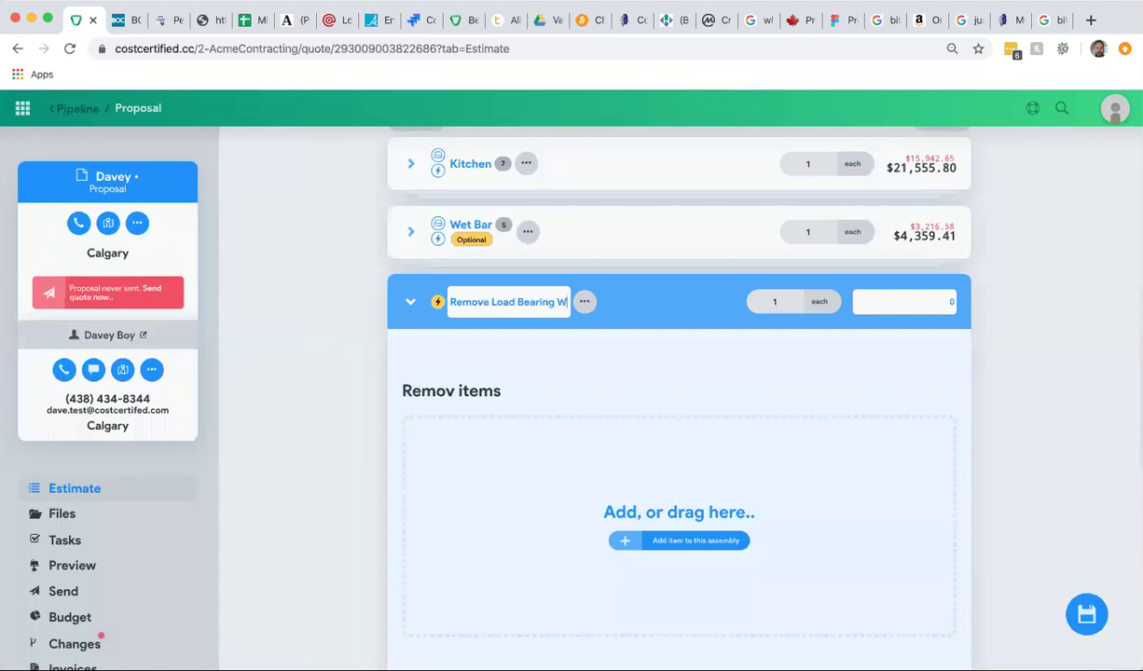
text(all)
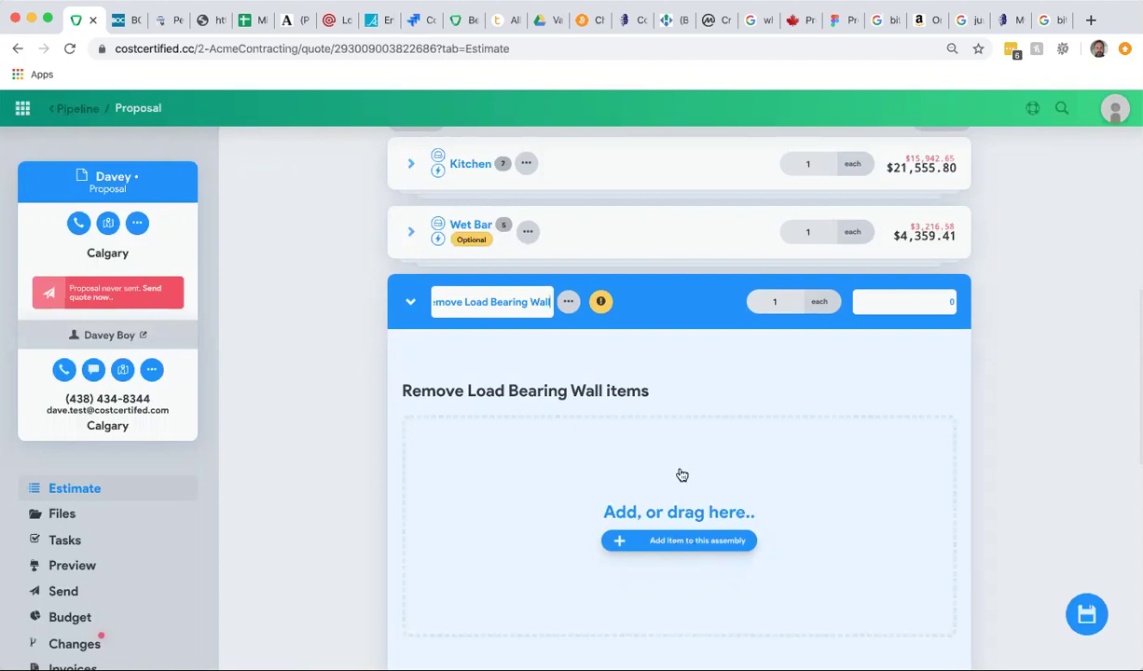
Add a new blank item inside the Remove Load Bearing Wall assembly, and collapse the assembly.
click(675, 543)
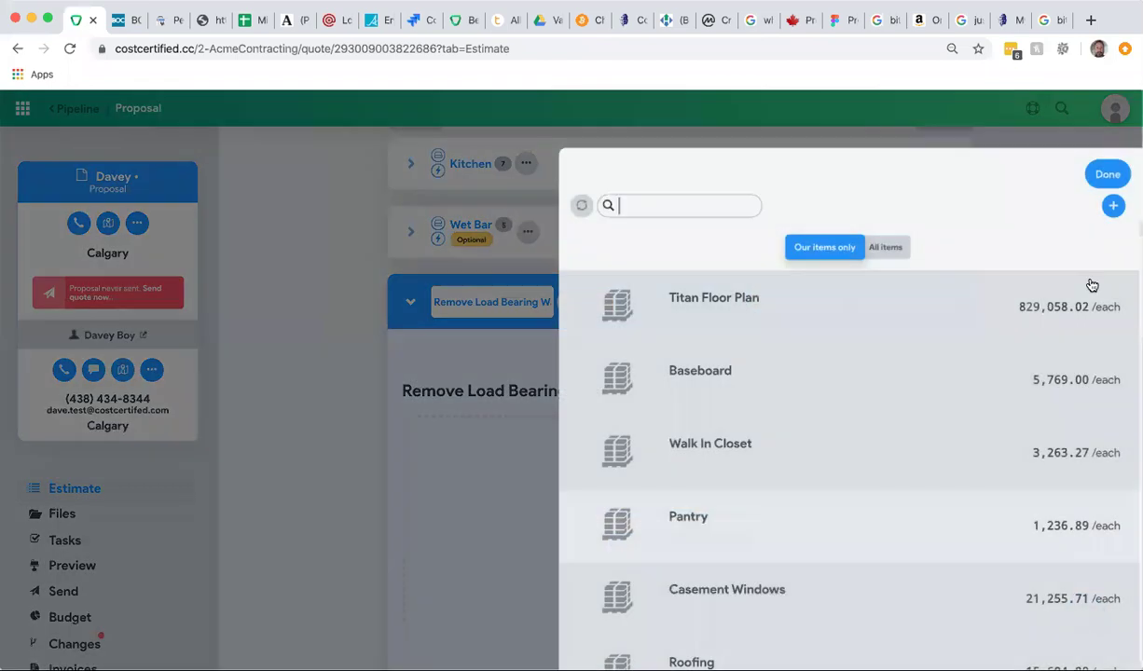
click(1113, 206)
click(1096, 254)
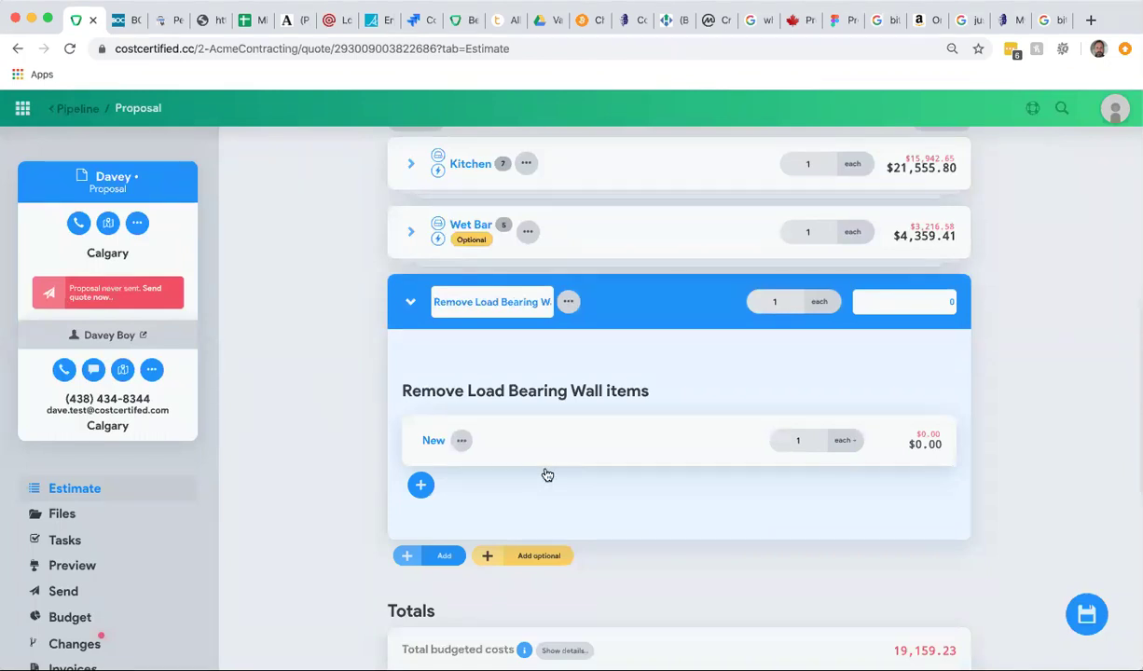
click(410, 304)
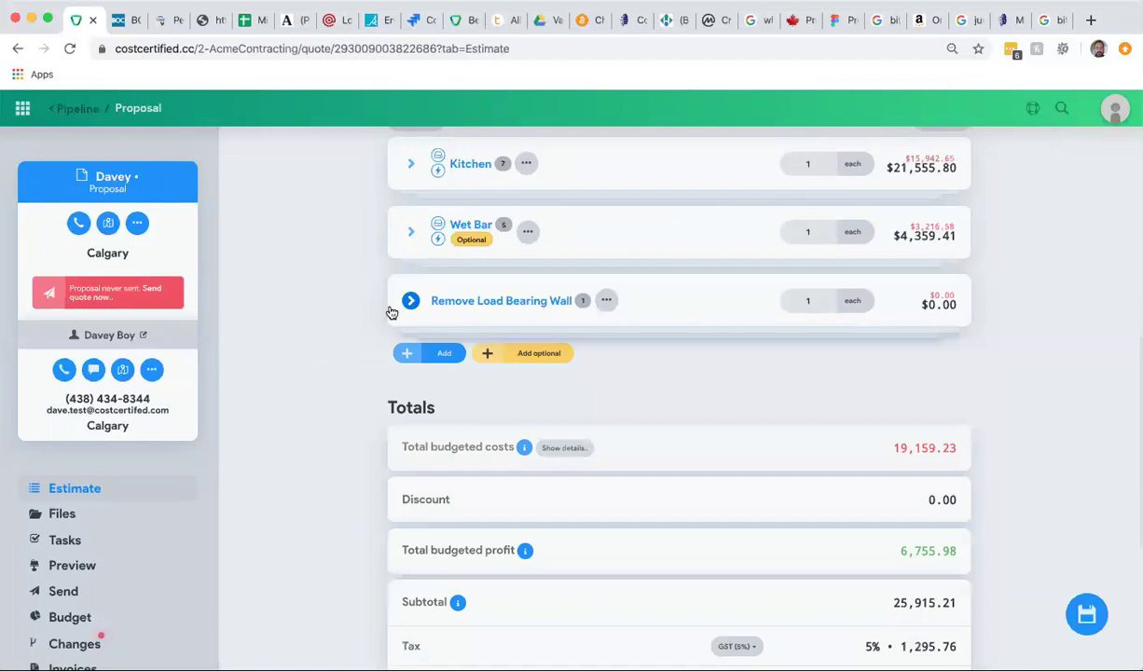
scroll(347, 320, up, 3)
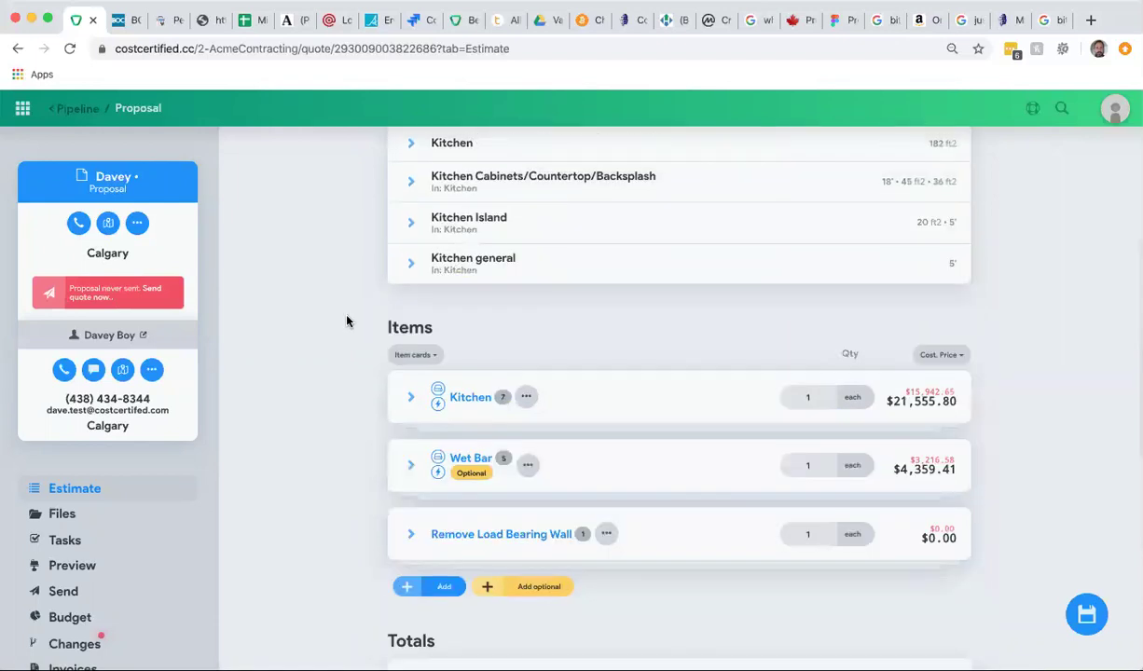
scroll(346, 321, down, 3)
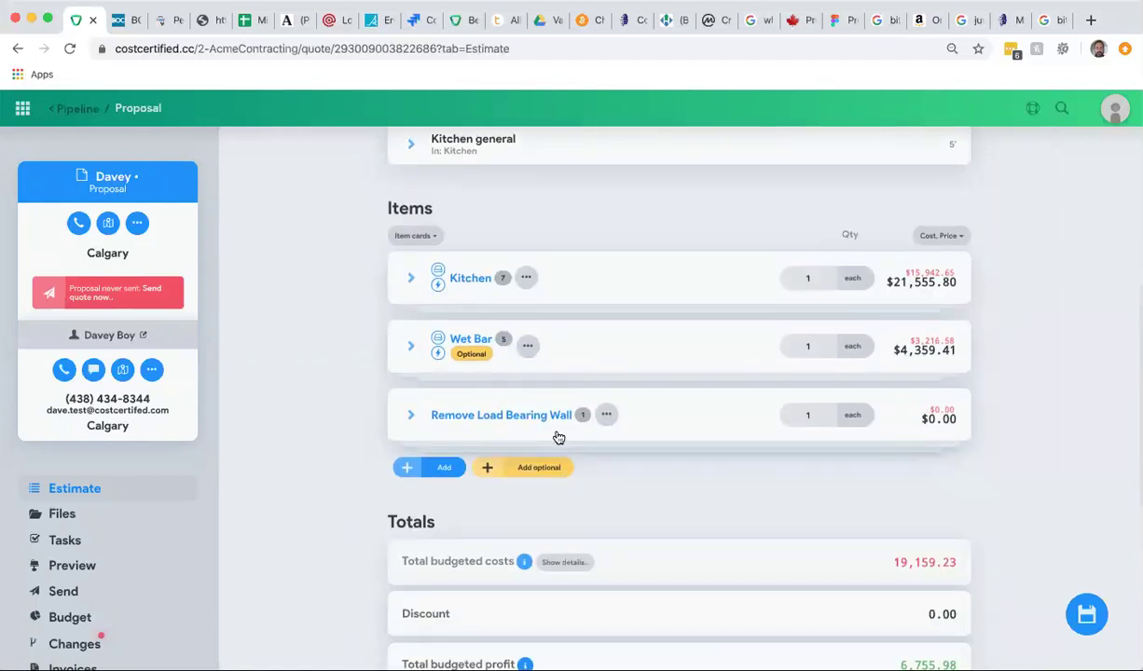